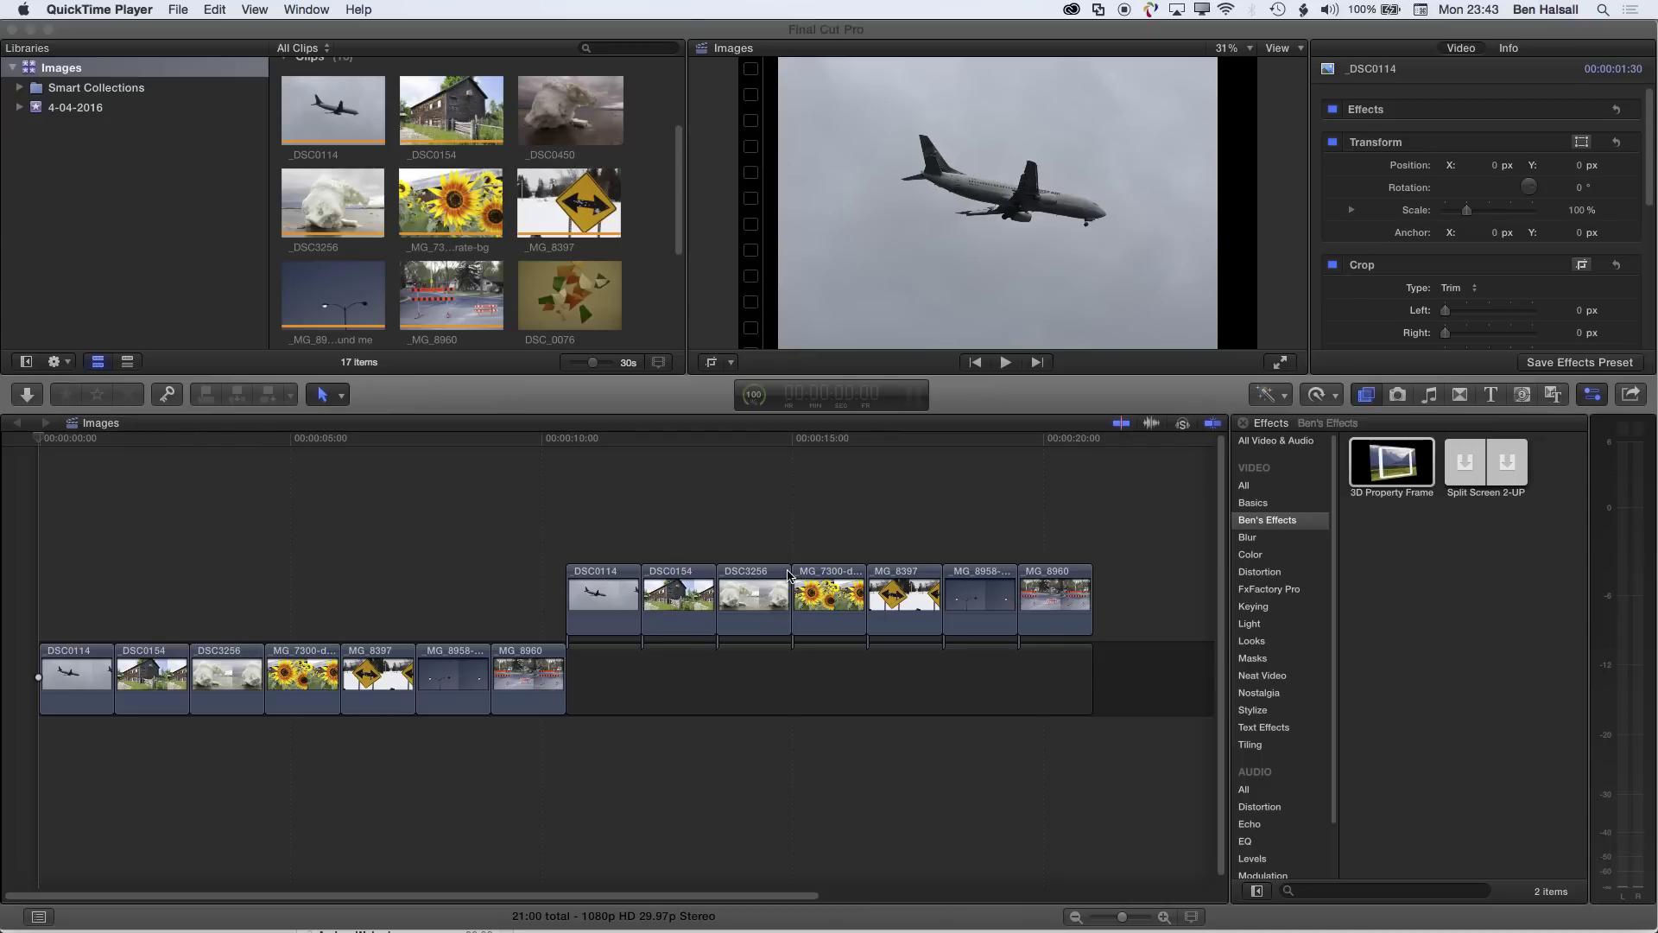
- Set main-storyline clip DSC0114's duration to 2:00
{"action": "left_click", "coordinate": [83, 668]}
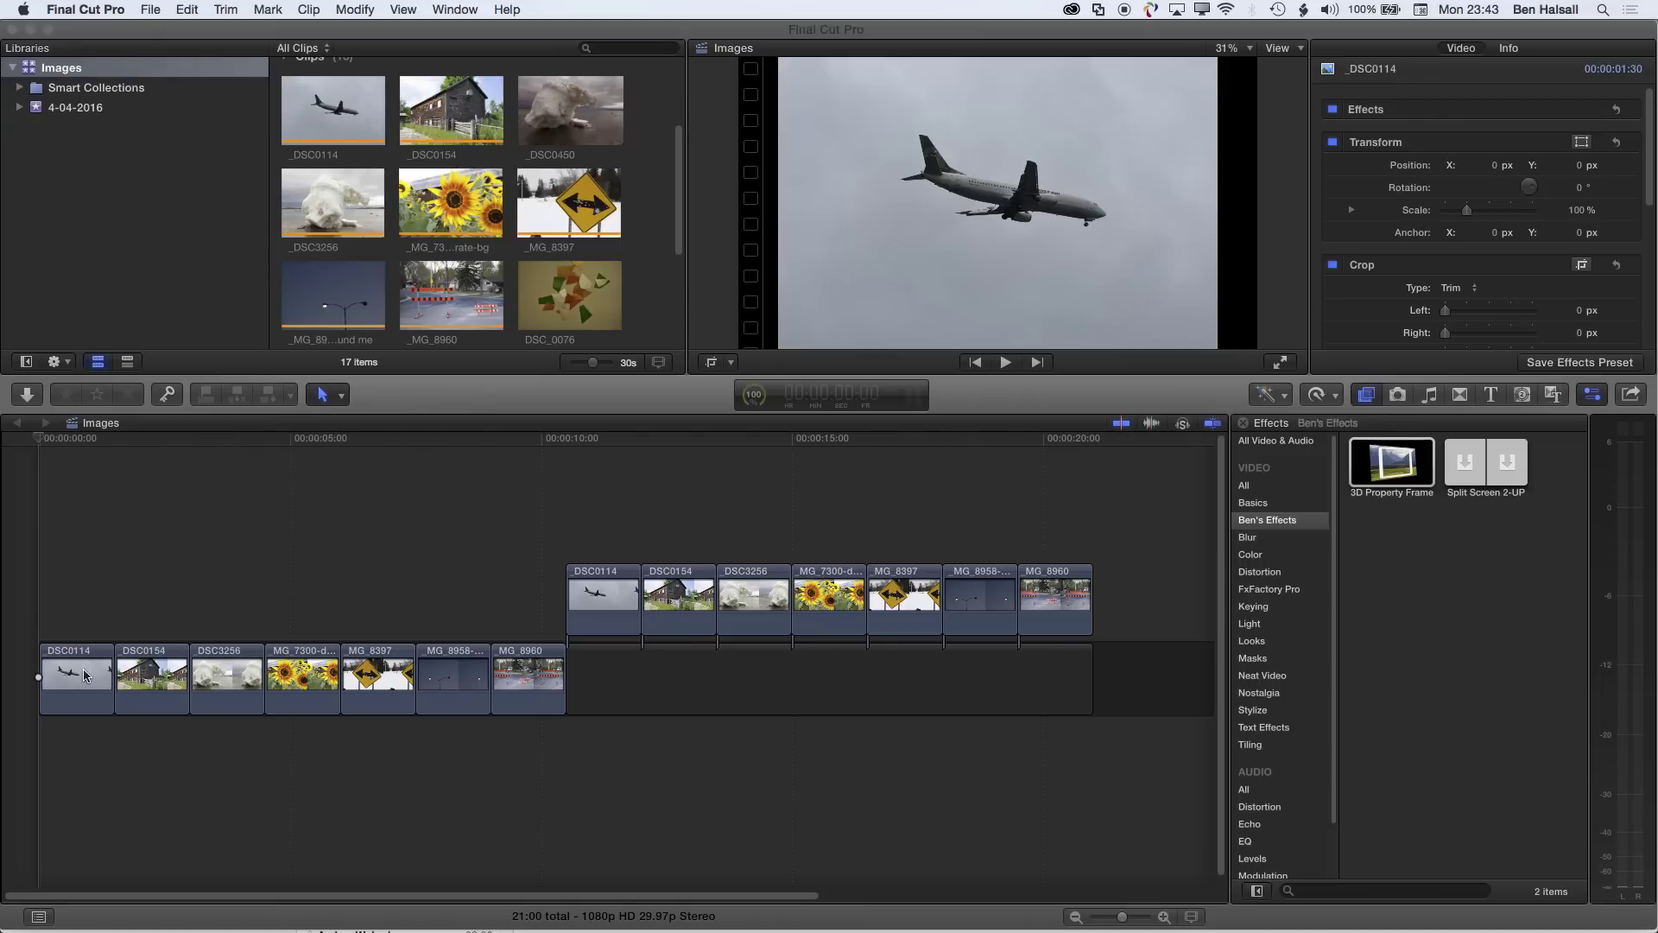
{"action": "left_click", "coordinate": [89, 673]}
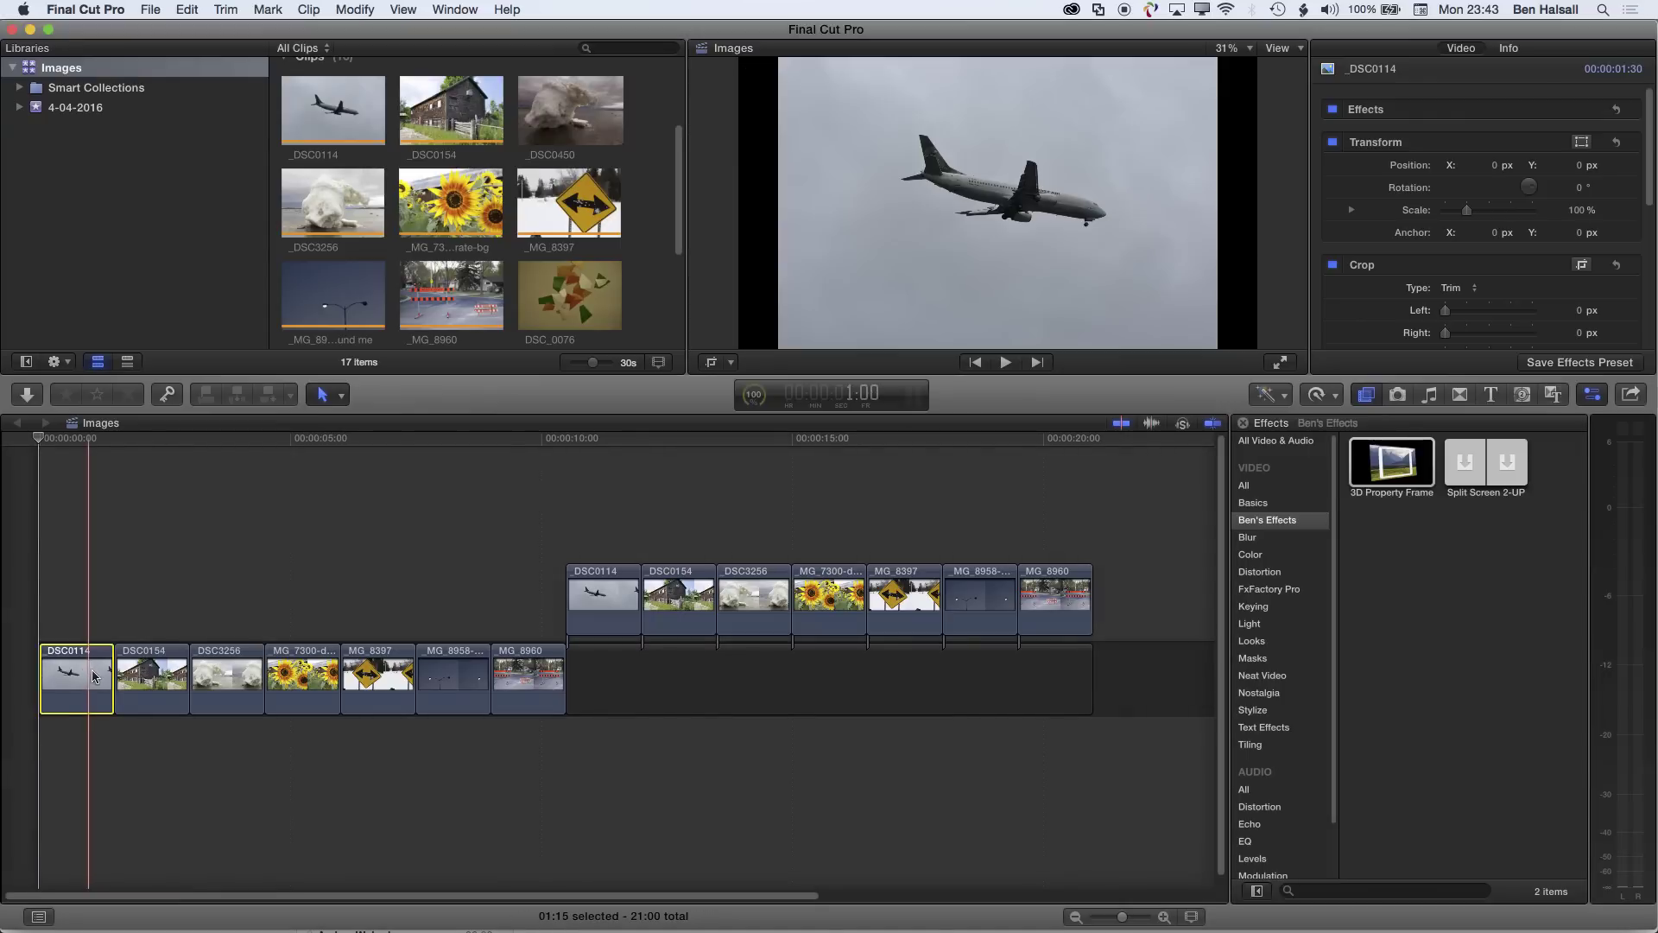
{"action": "key", "text": "ctrl+d"}
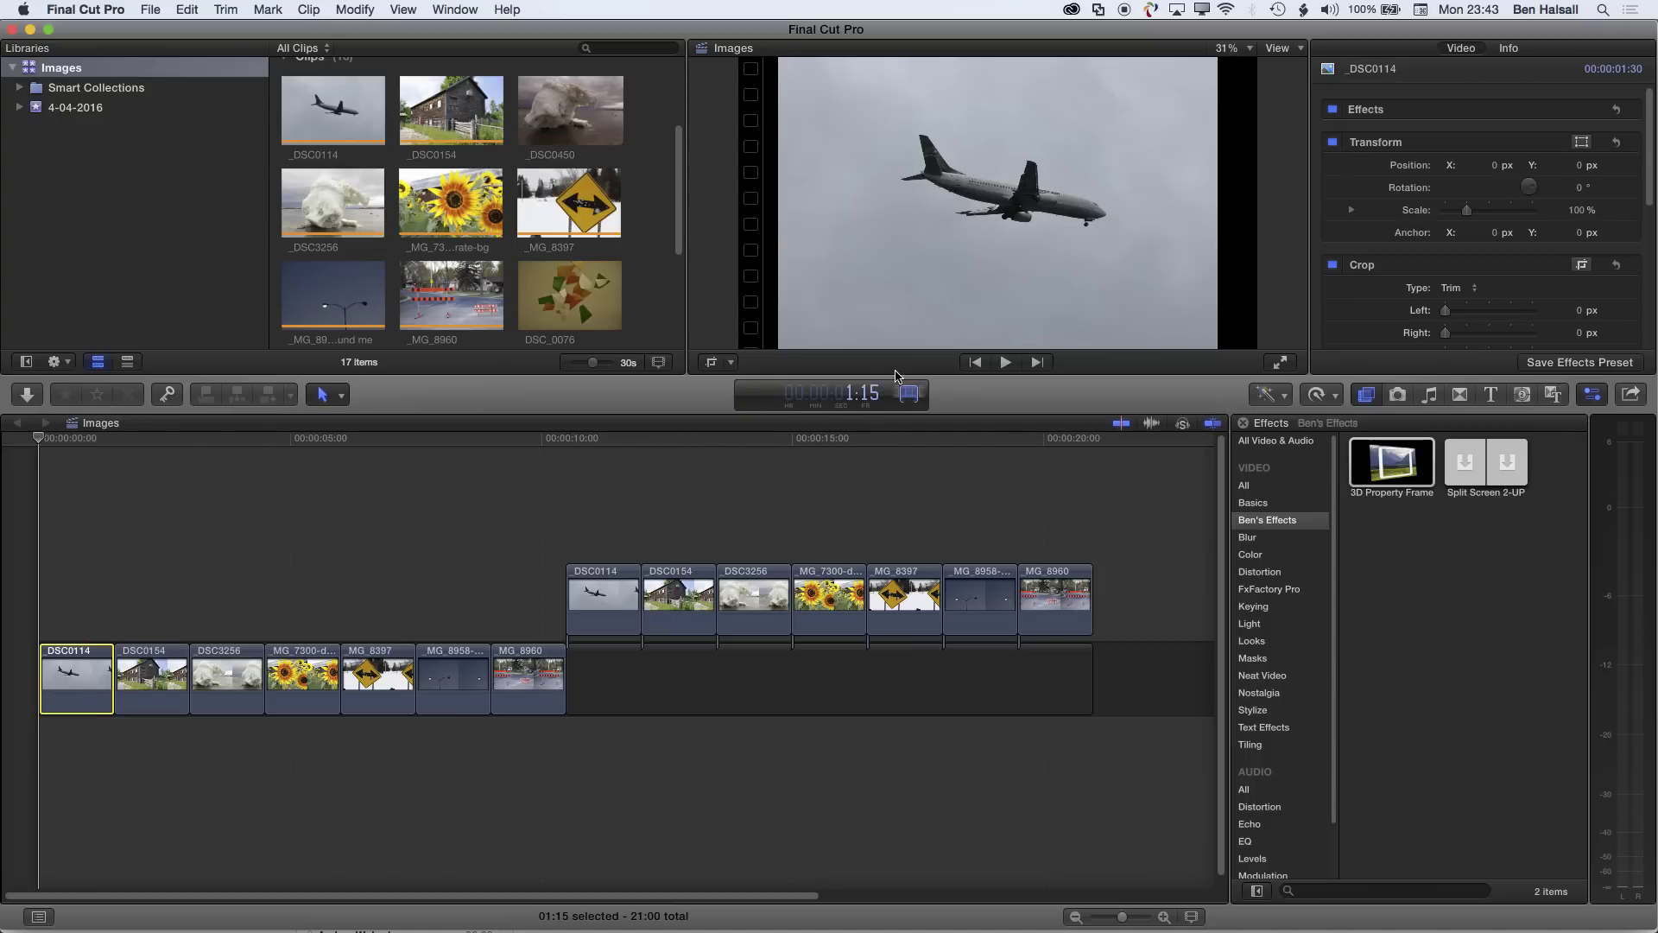
{"action": "type", "text": "200"}
{"action": "key", "text": "Return"}
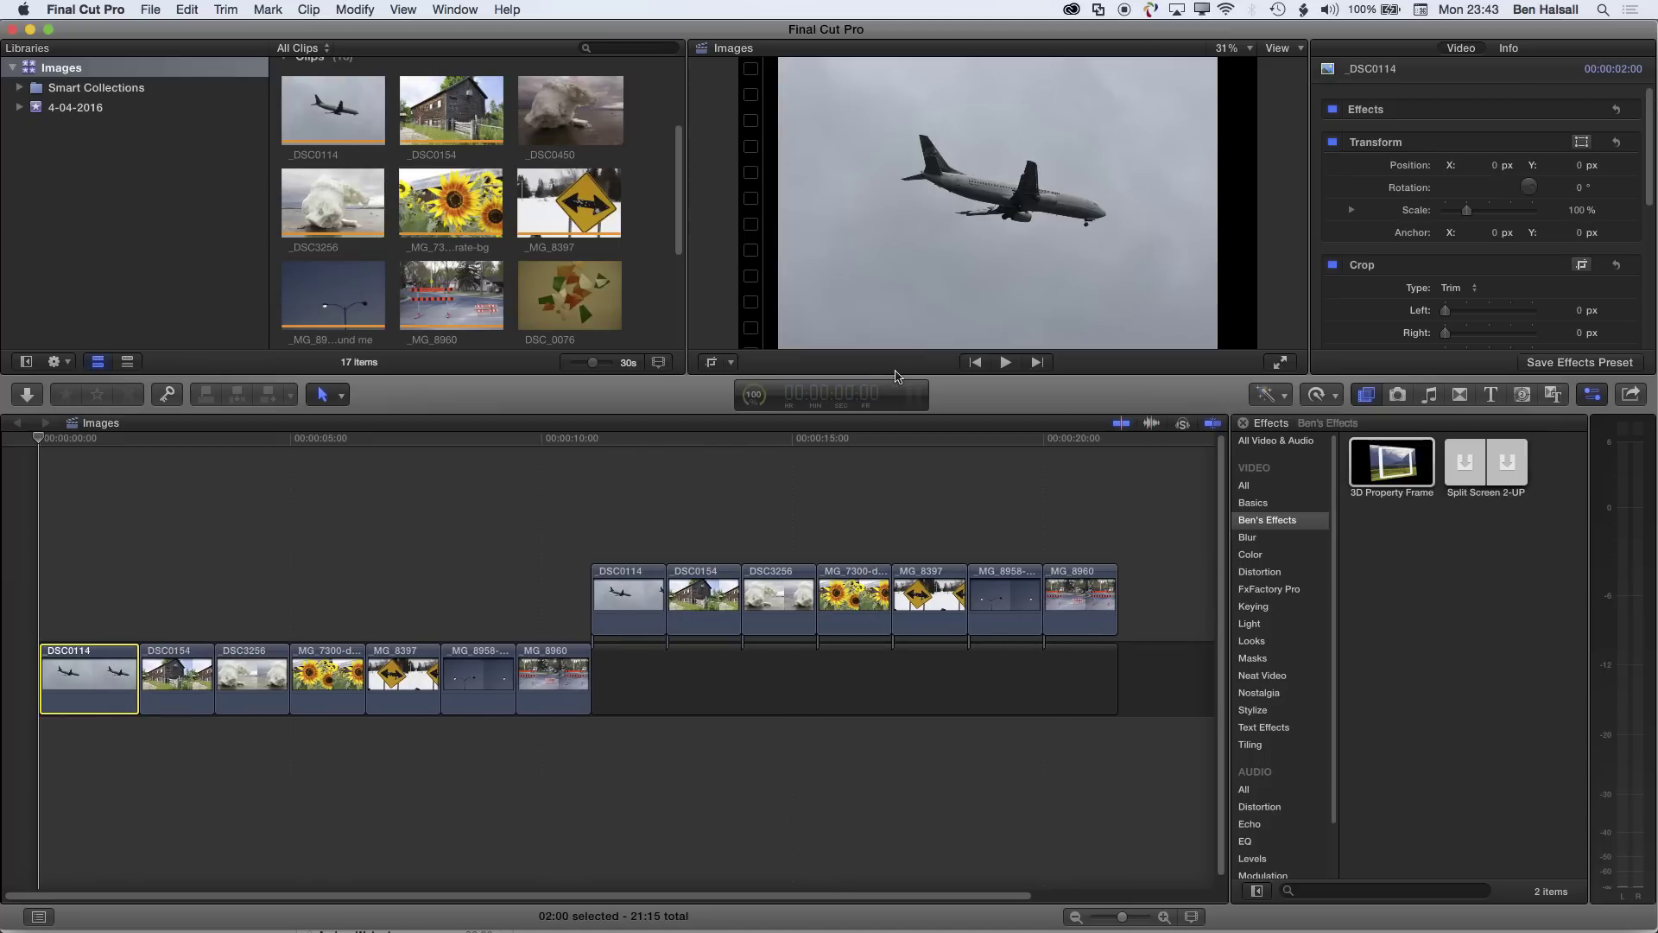
- Set clip DSC0154's duration to 2:15, pushing the project to 22:15
{"action": "left_click_drag", "start_coordinate": [69, 440], "coordinate": [213, 480]}
{"action": "left_click", "coordinate": [56, 484]}
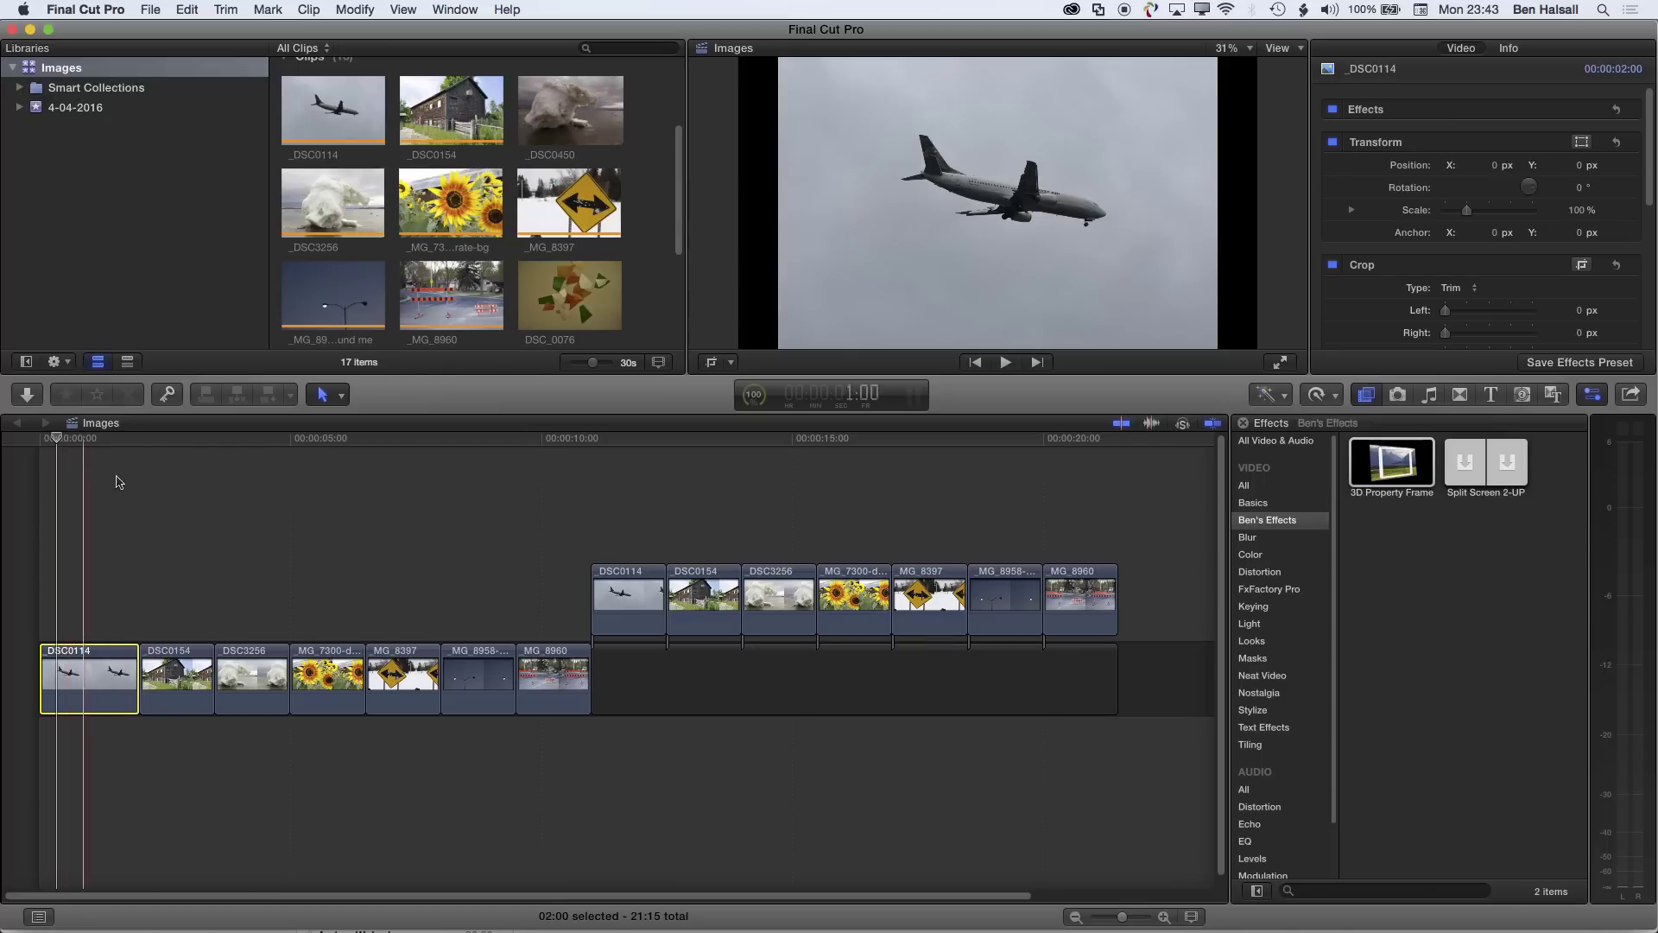
{"action": "left_click", "coordinate": [184, 658]}
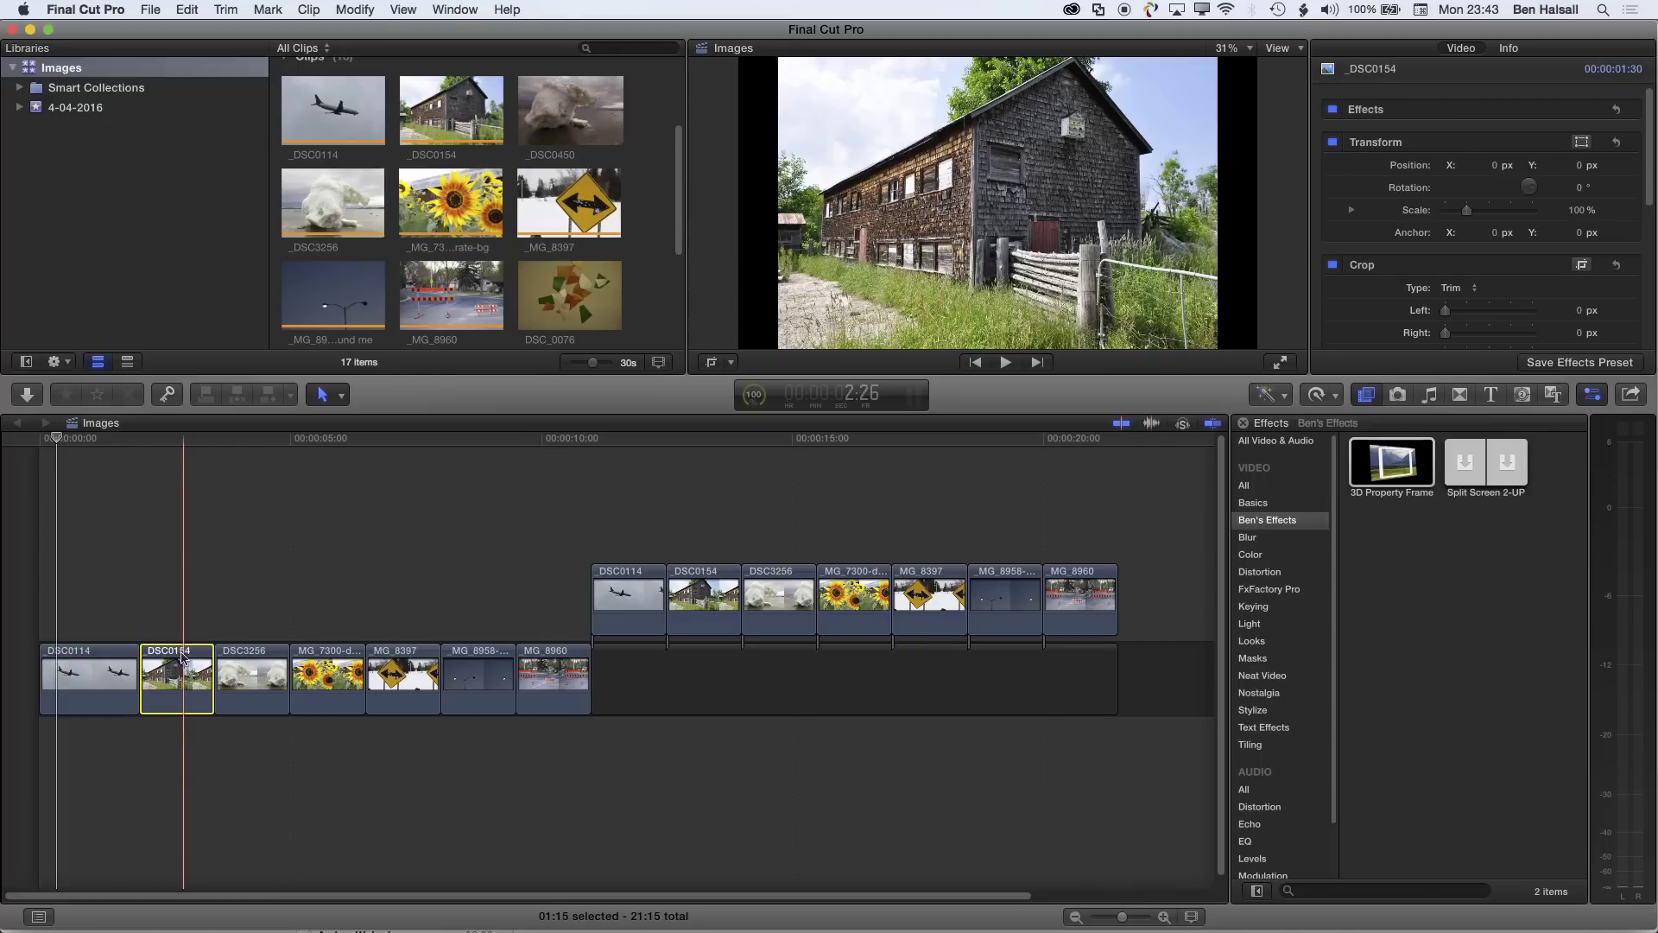
{"action": "key", "text": "ctrl+d"}
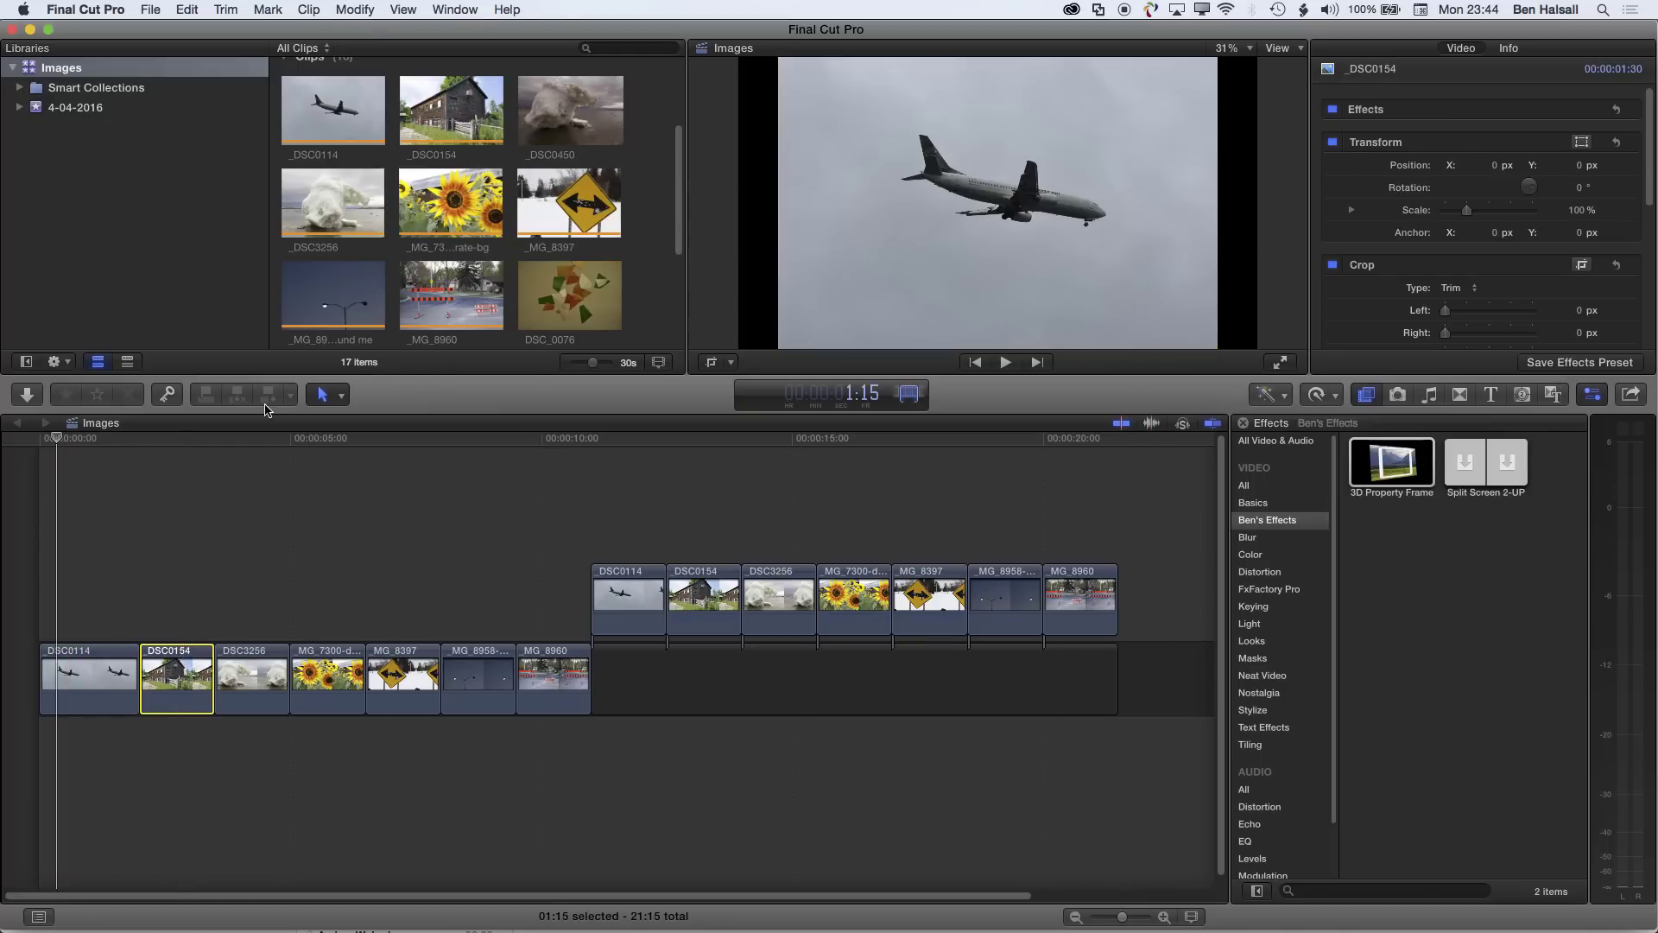
{"action": "type", "text": "215"}
{"action": "key", "text": "Return"}
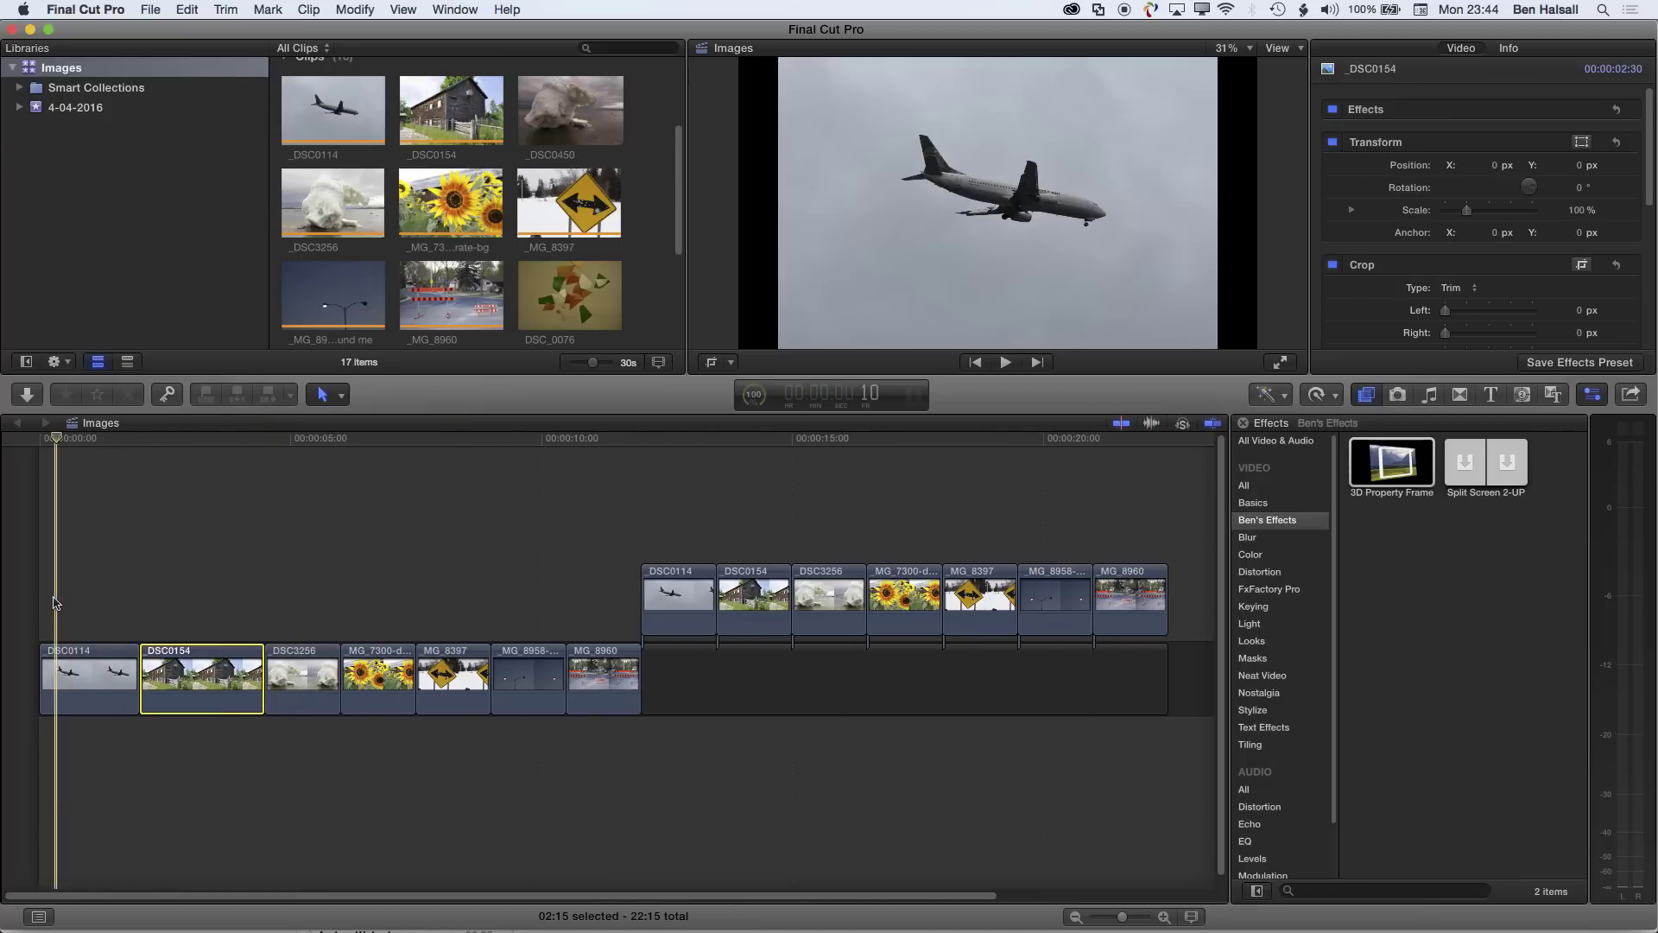
- Give all seven main-storyline clips a 15-frame duration, shrinking the project to 14:00
{"action": "left_click_drag", "start_coordinate": [53, 596], "coordinate": [627, 759]}
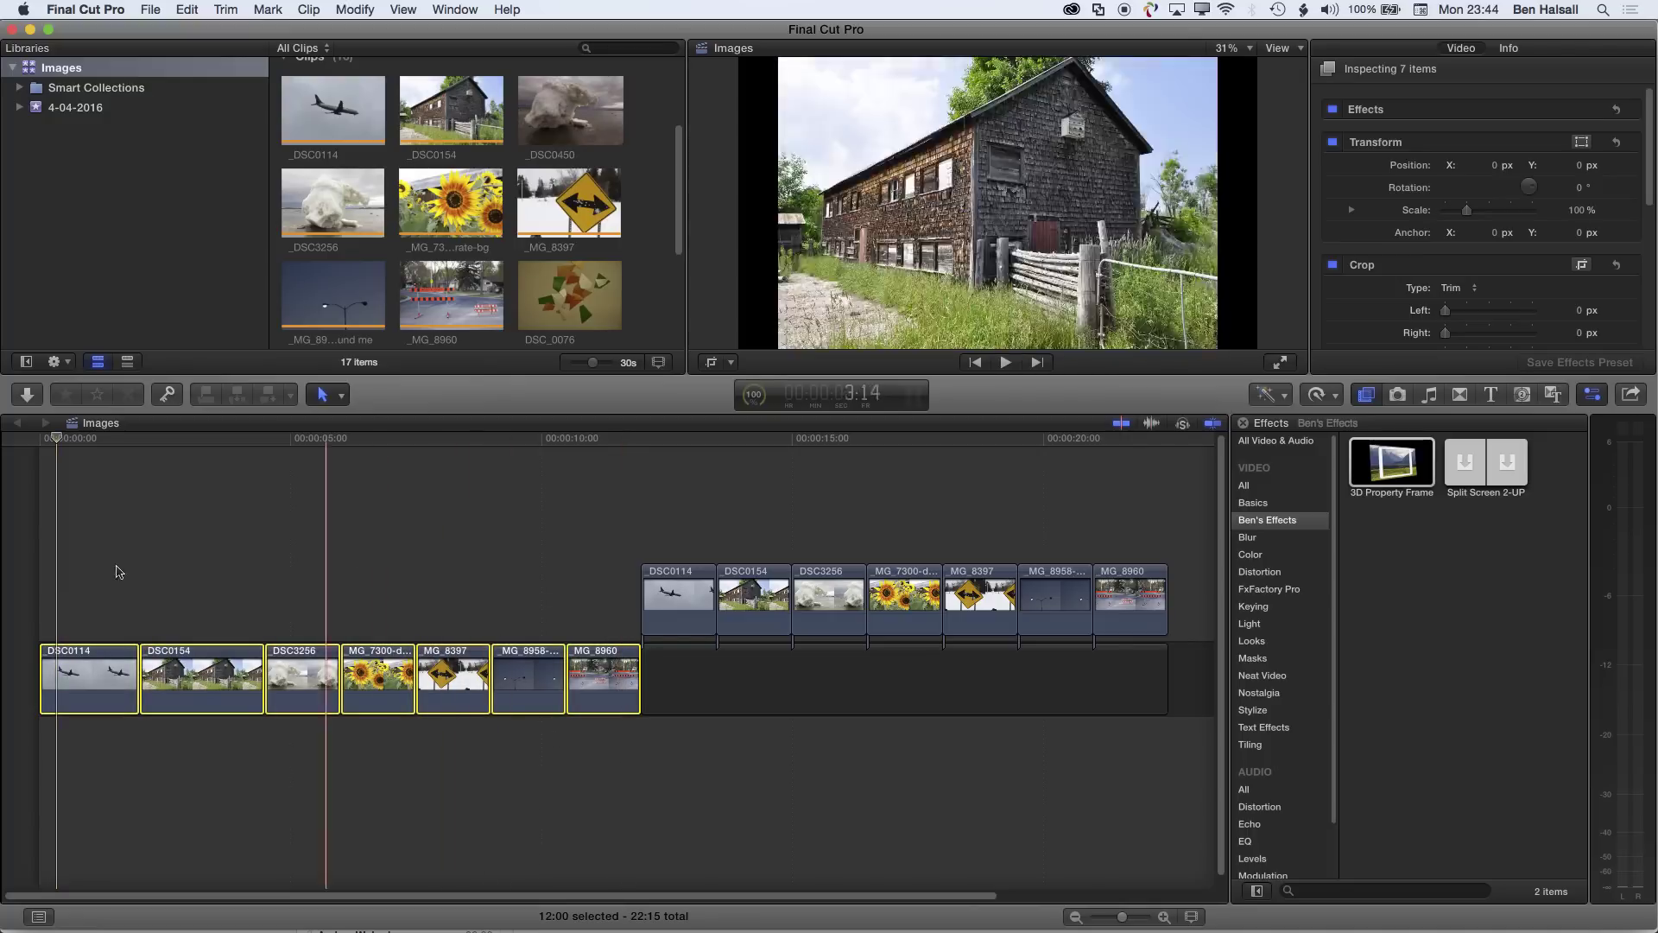
{"action": "left_click", "coordinate": [222, 438]}
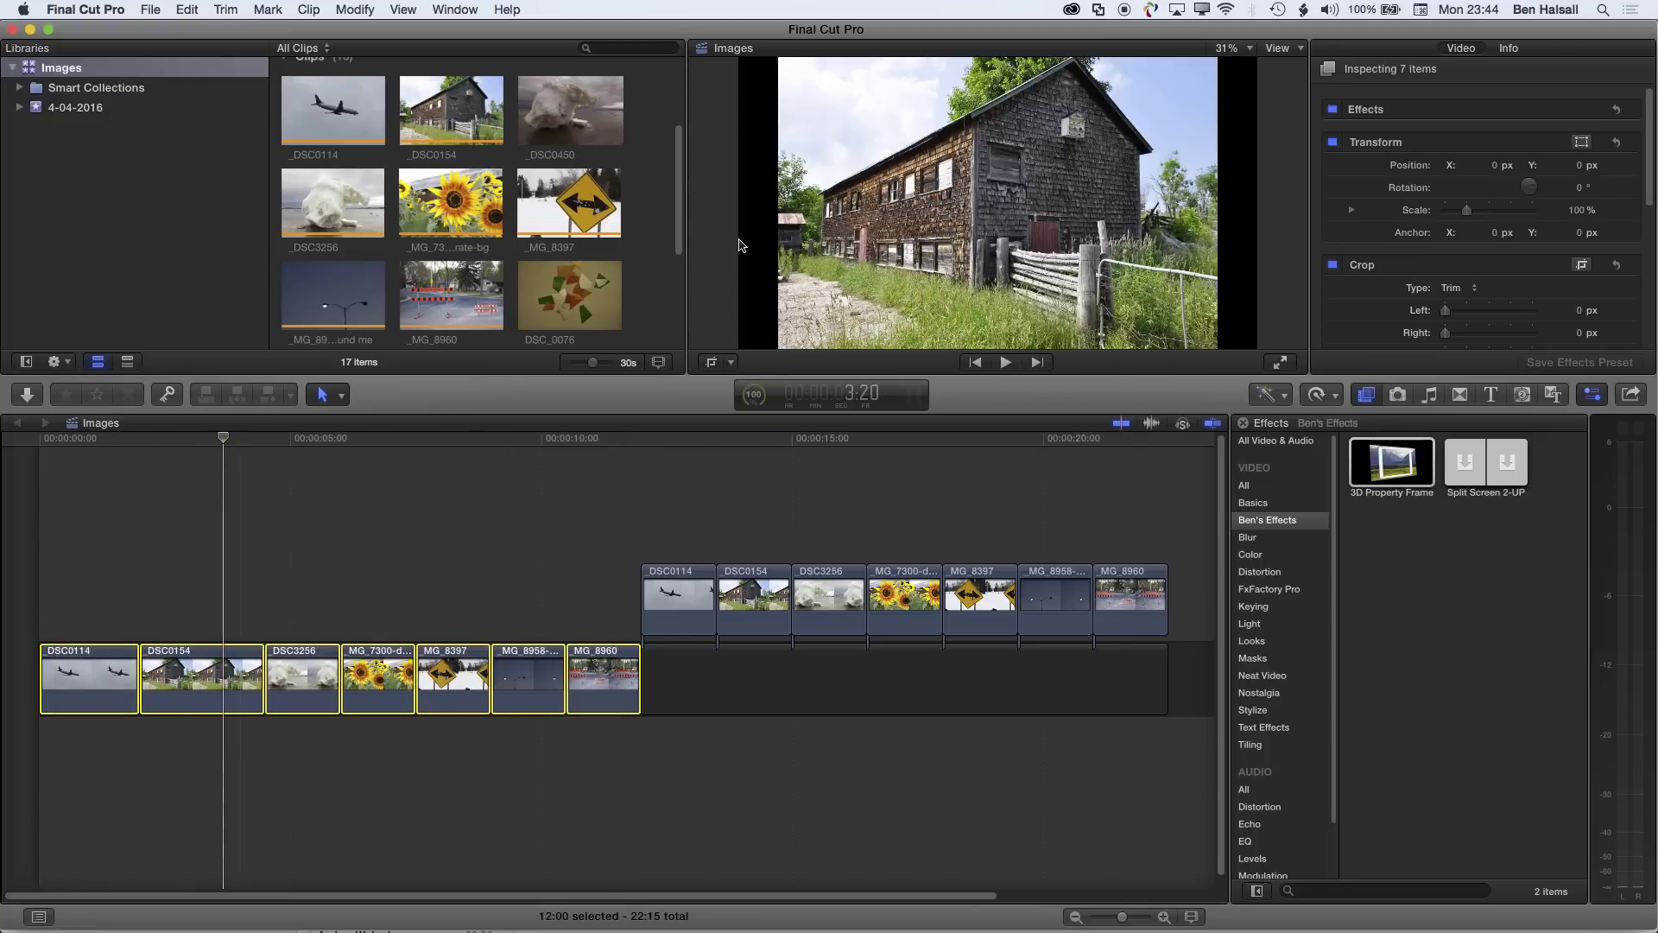
{"action": "key", "text": "ctrl+d"}
{"action": "key", "text": "Return"}
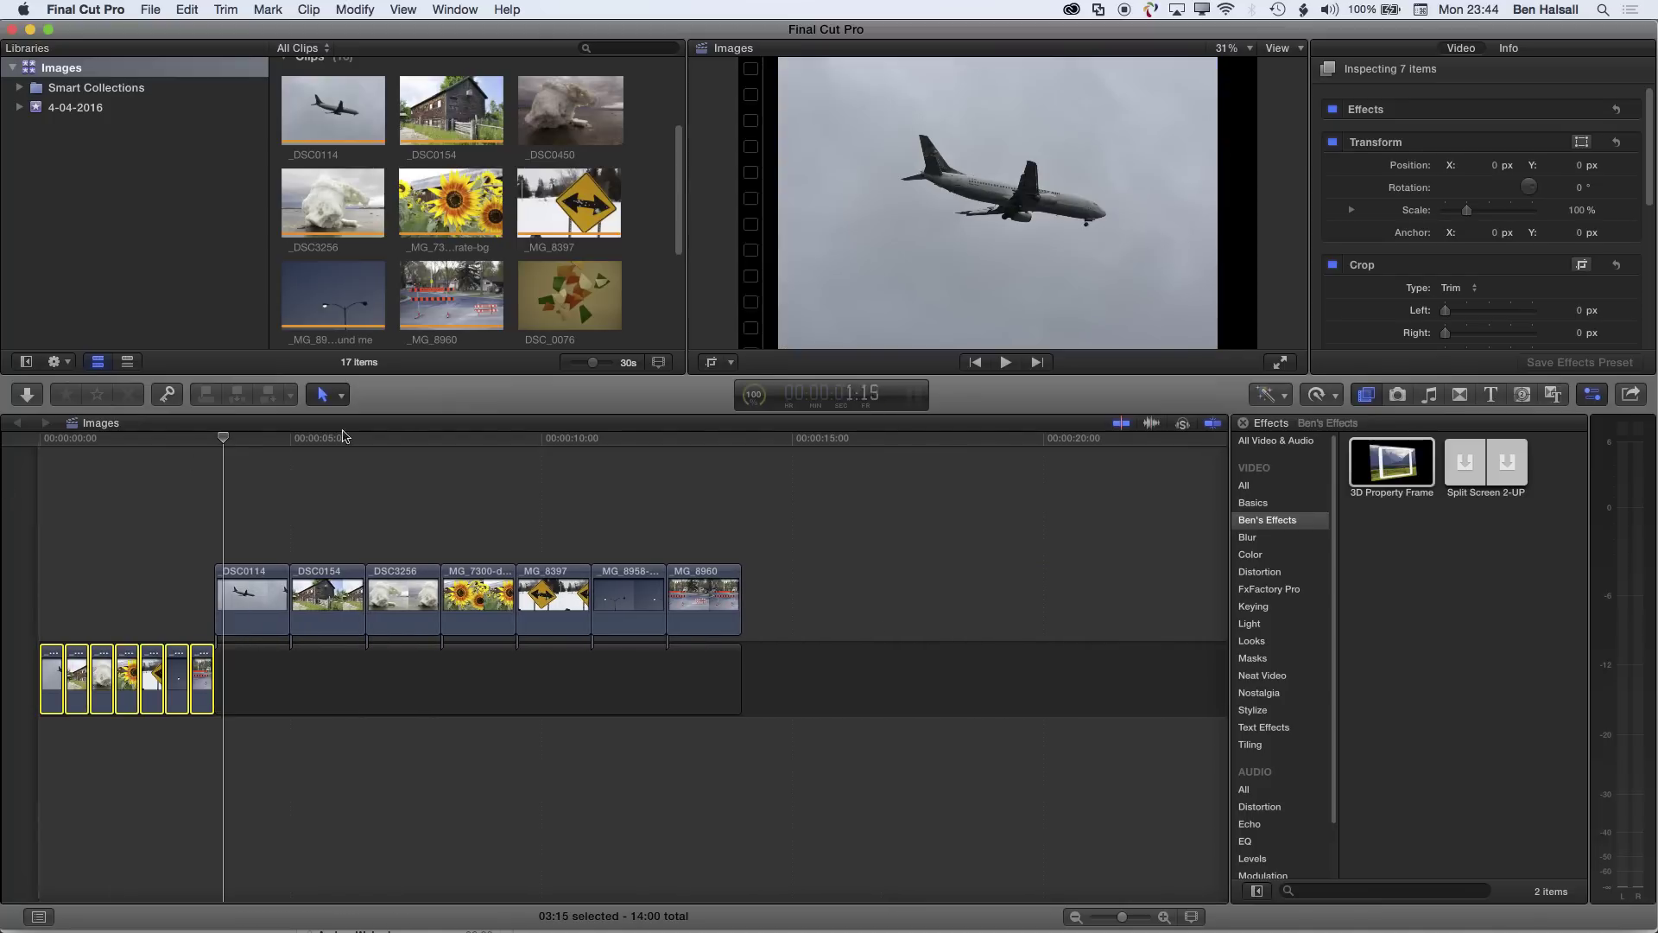
- Set the seven selected connected clips to a 3:00 duration
{"action": "left_click", "coordinate": [214, 440]}
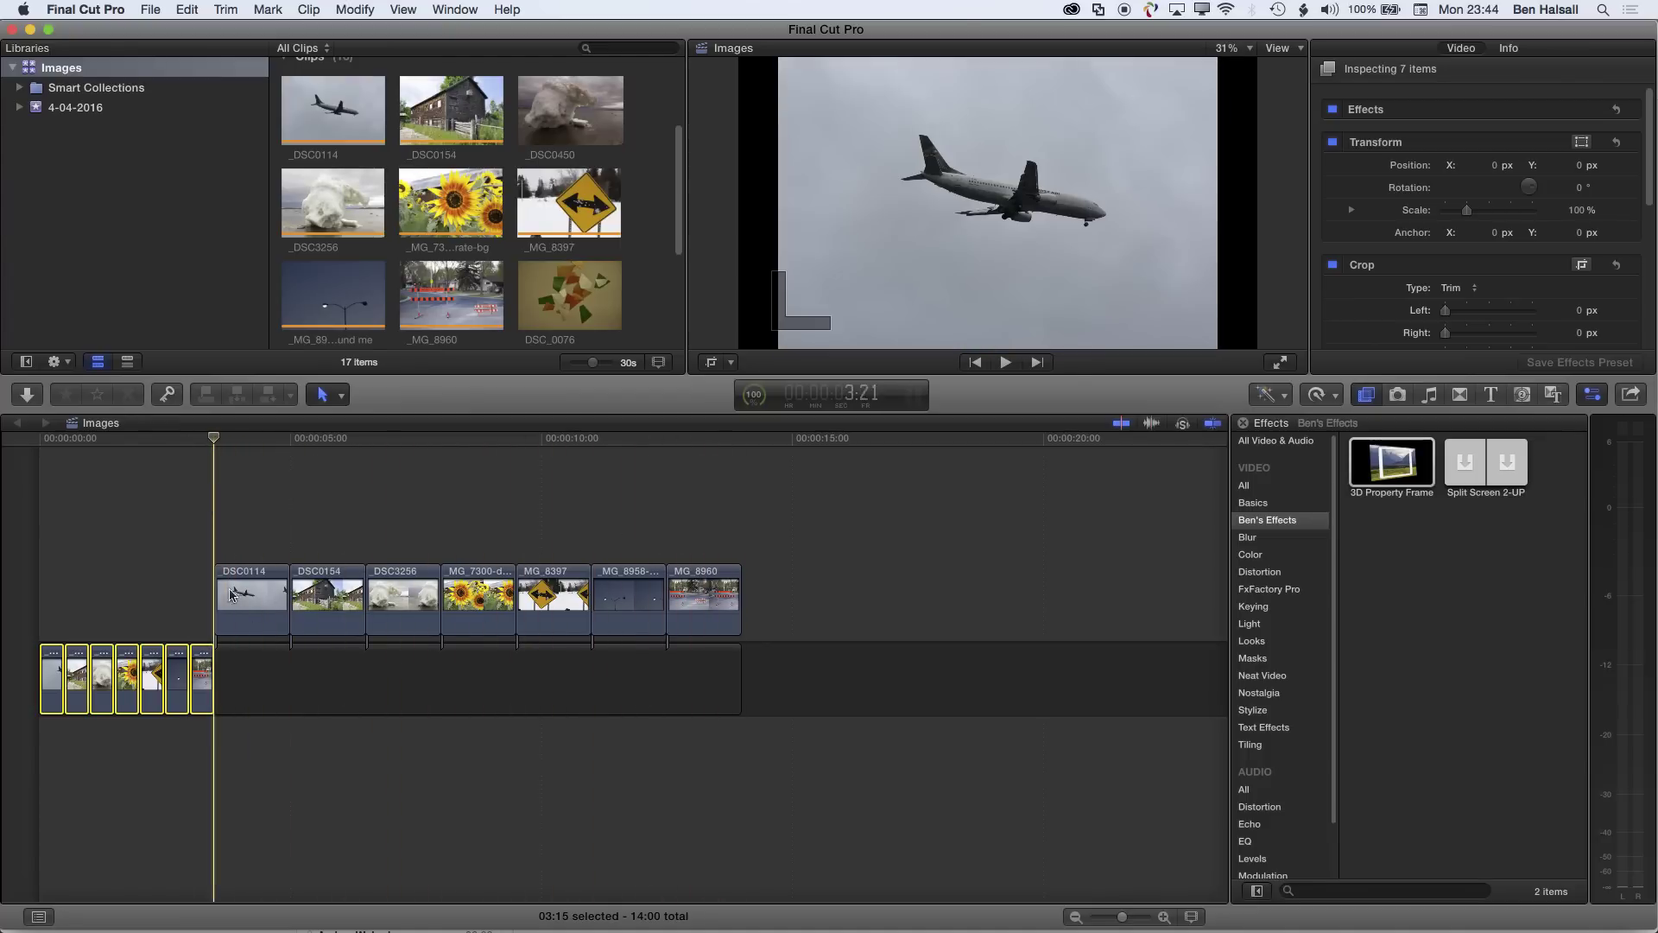
{"action": "left_click_drag", "start_coordinate": [760, 549], "coordinate": [226, 602]}
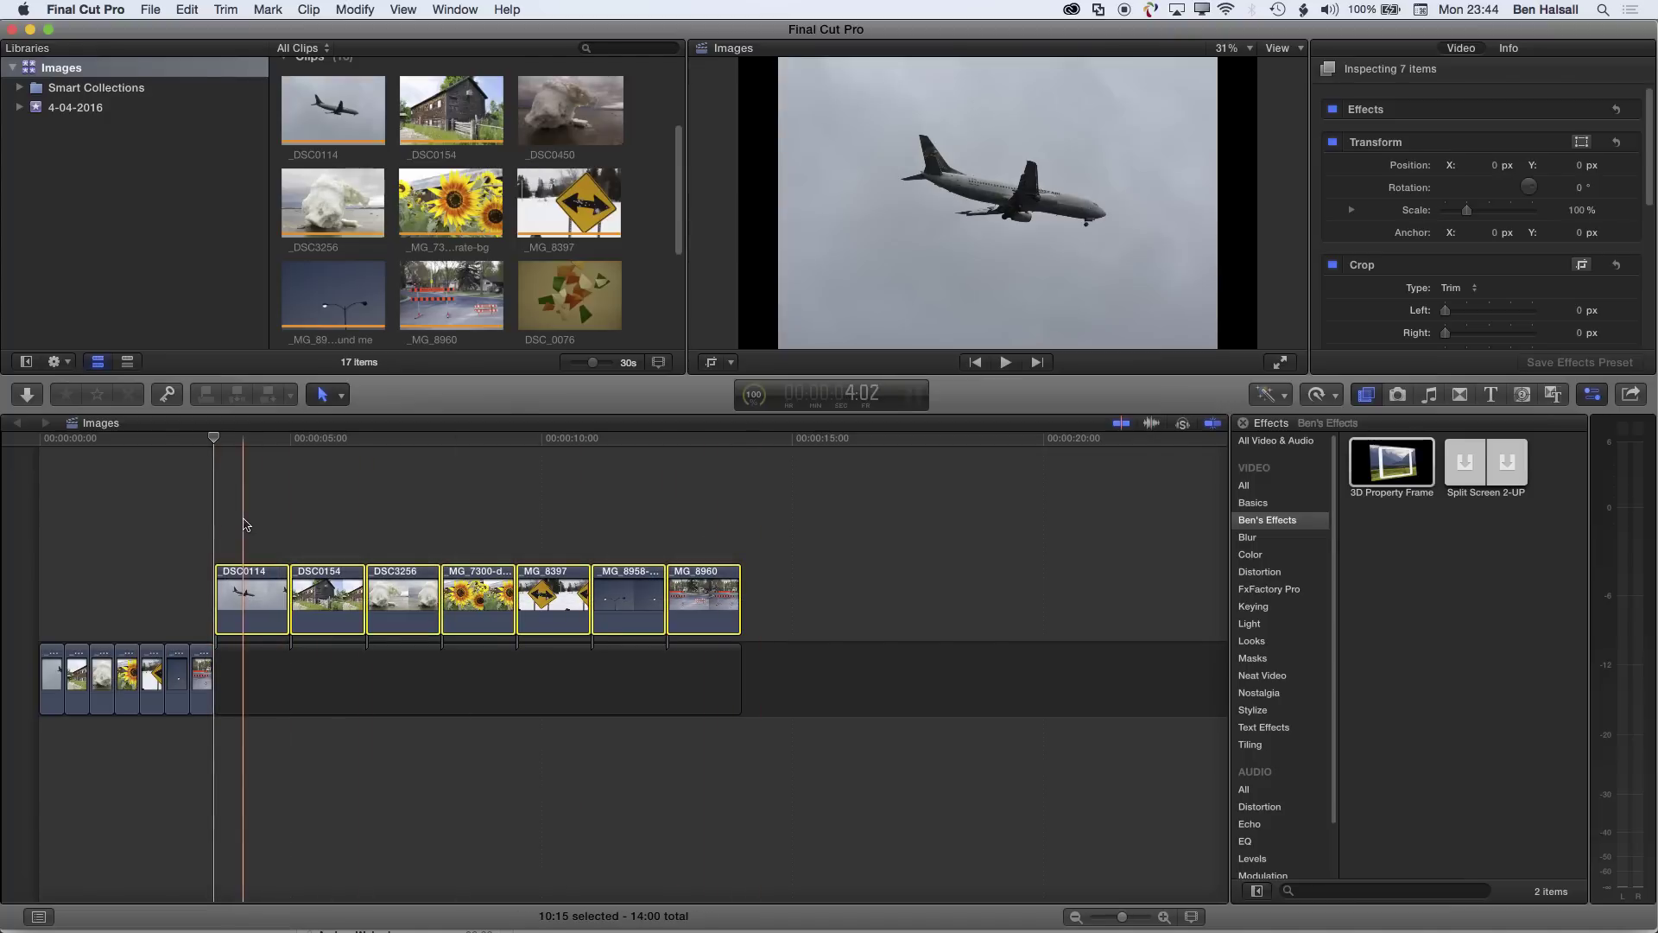
{"action": "key", "text": "ctrl+d"}
{"action": "type", "text": "3:00"}
{"action": "key", "text": "Return"}
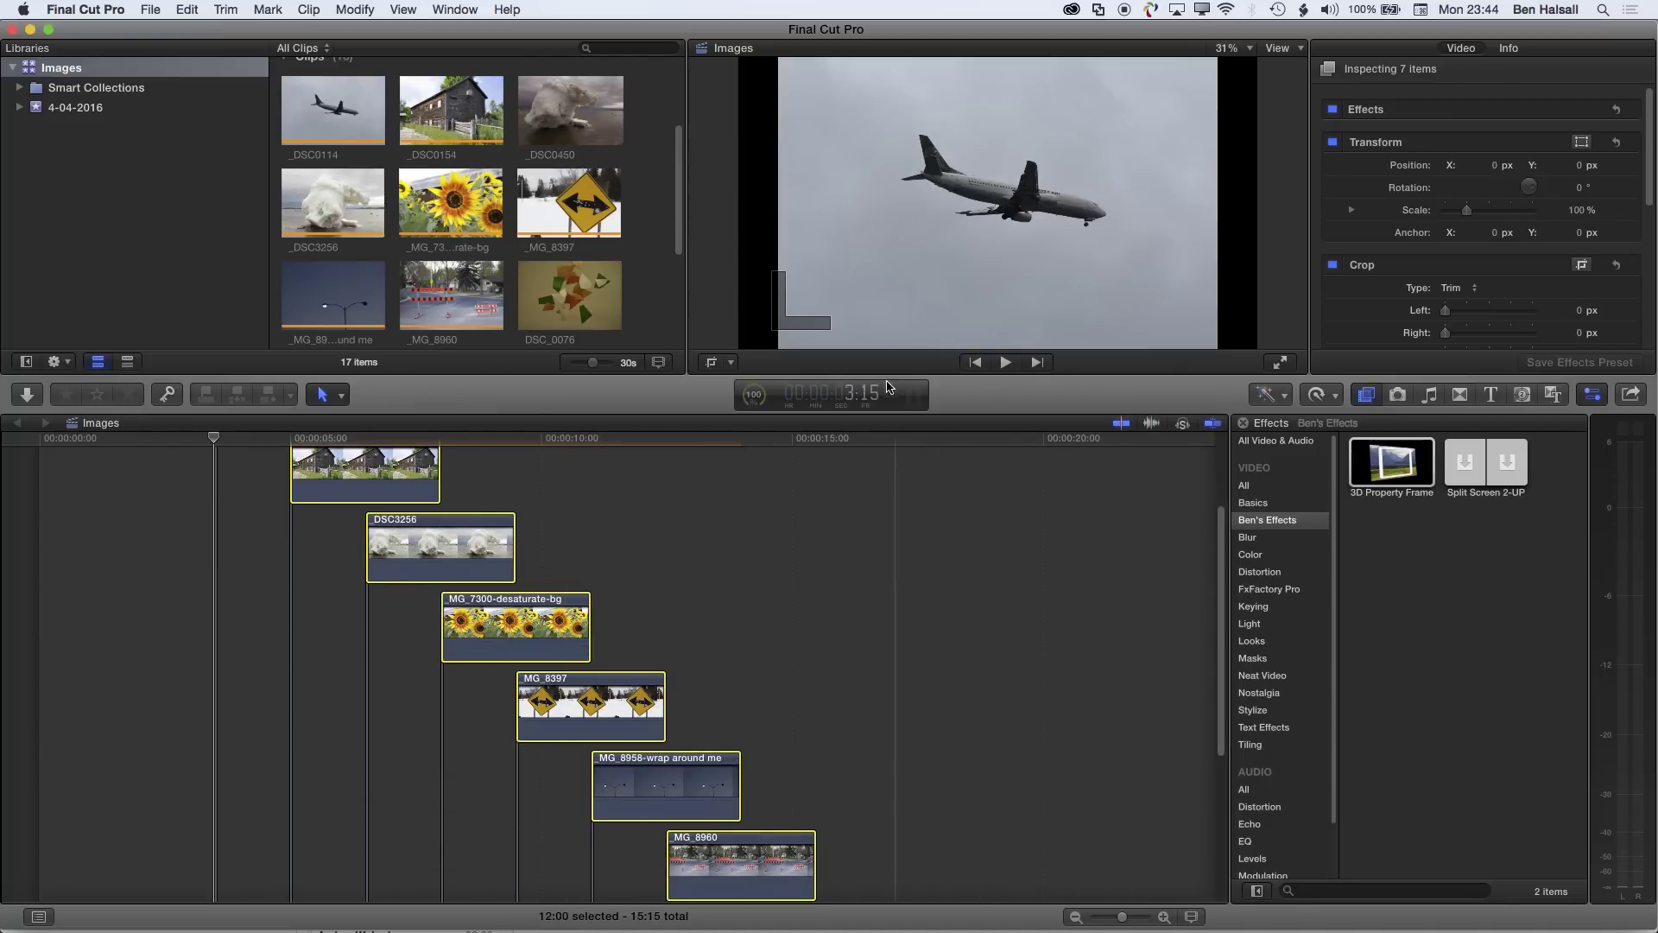
- Retime the connected clips again to 15 frames each
{"action": "scroll", "coordinate": [1208, 465], "scroll_direction": "up", "scroll_amount": 2}
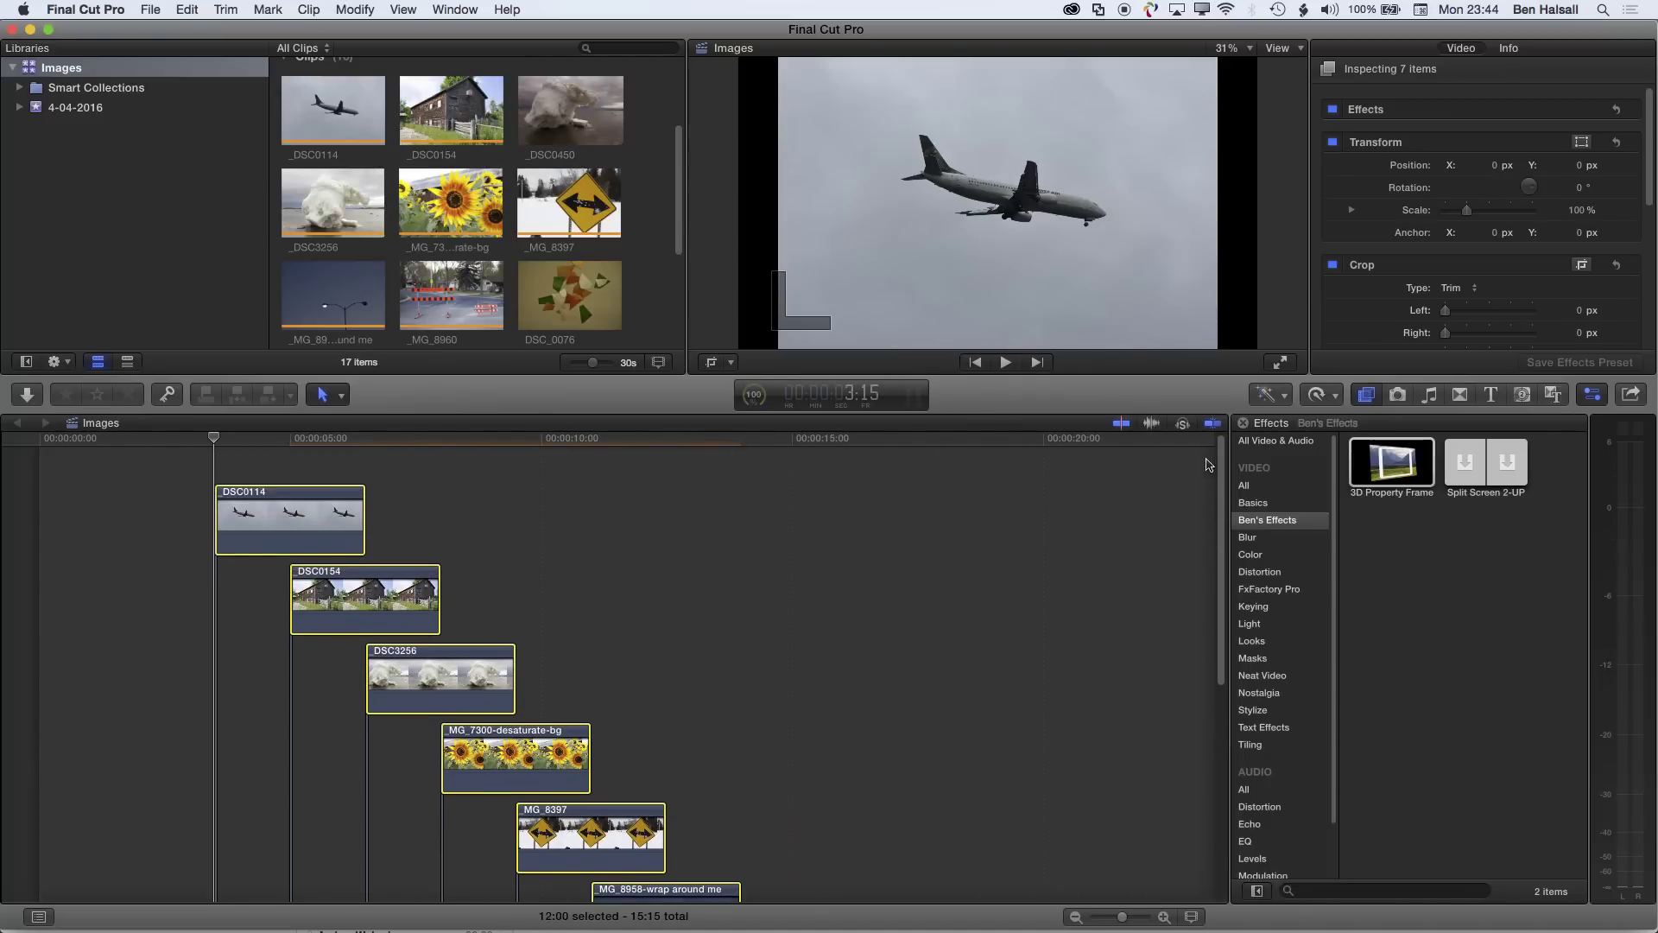
{"action": "scroll", "coordinate": [1214, 604], "scroll_direction": "down", "scroll_amount": 8}
{"action": "scroll", "coordinate": [1214, 728], "scroll_direction": "up", "scroll_amount": 5}
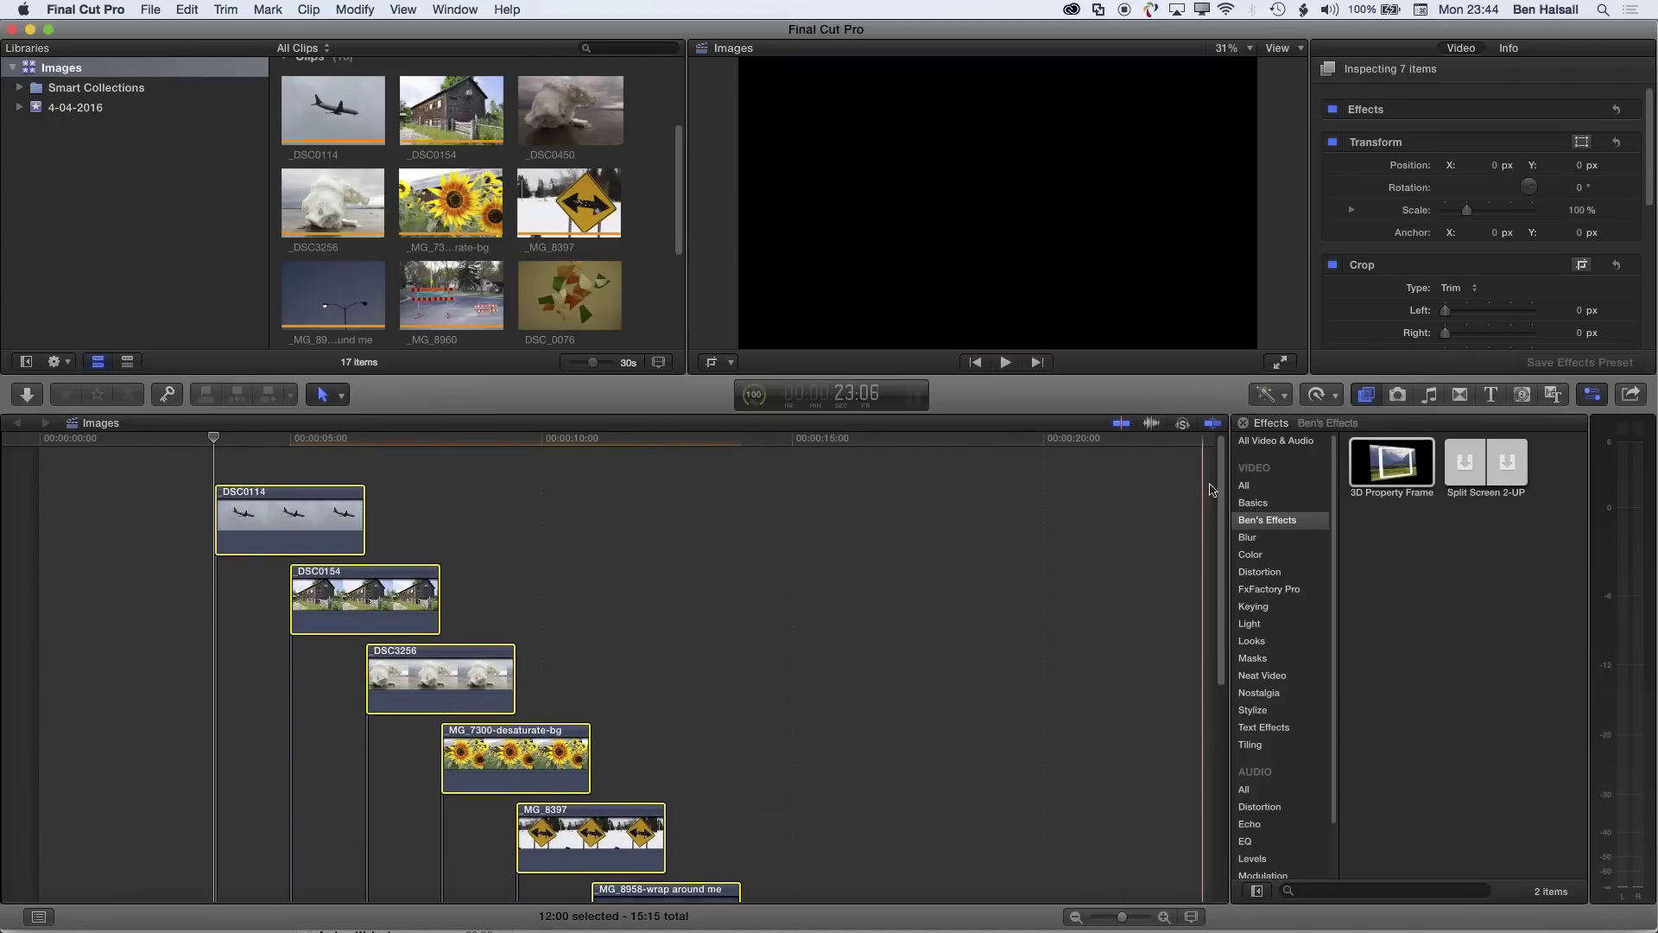
{"action": "scroll", "coordinate": [1209, 562], "scroll_direction": "down", "scroll_amount": 3}
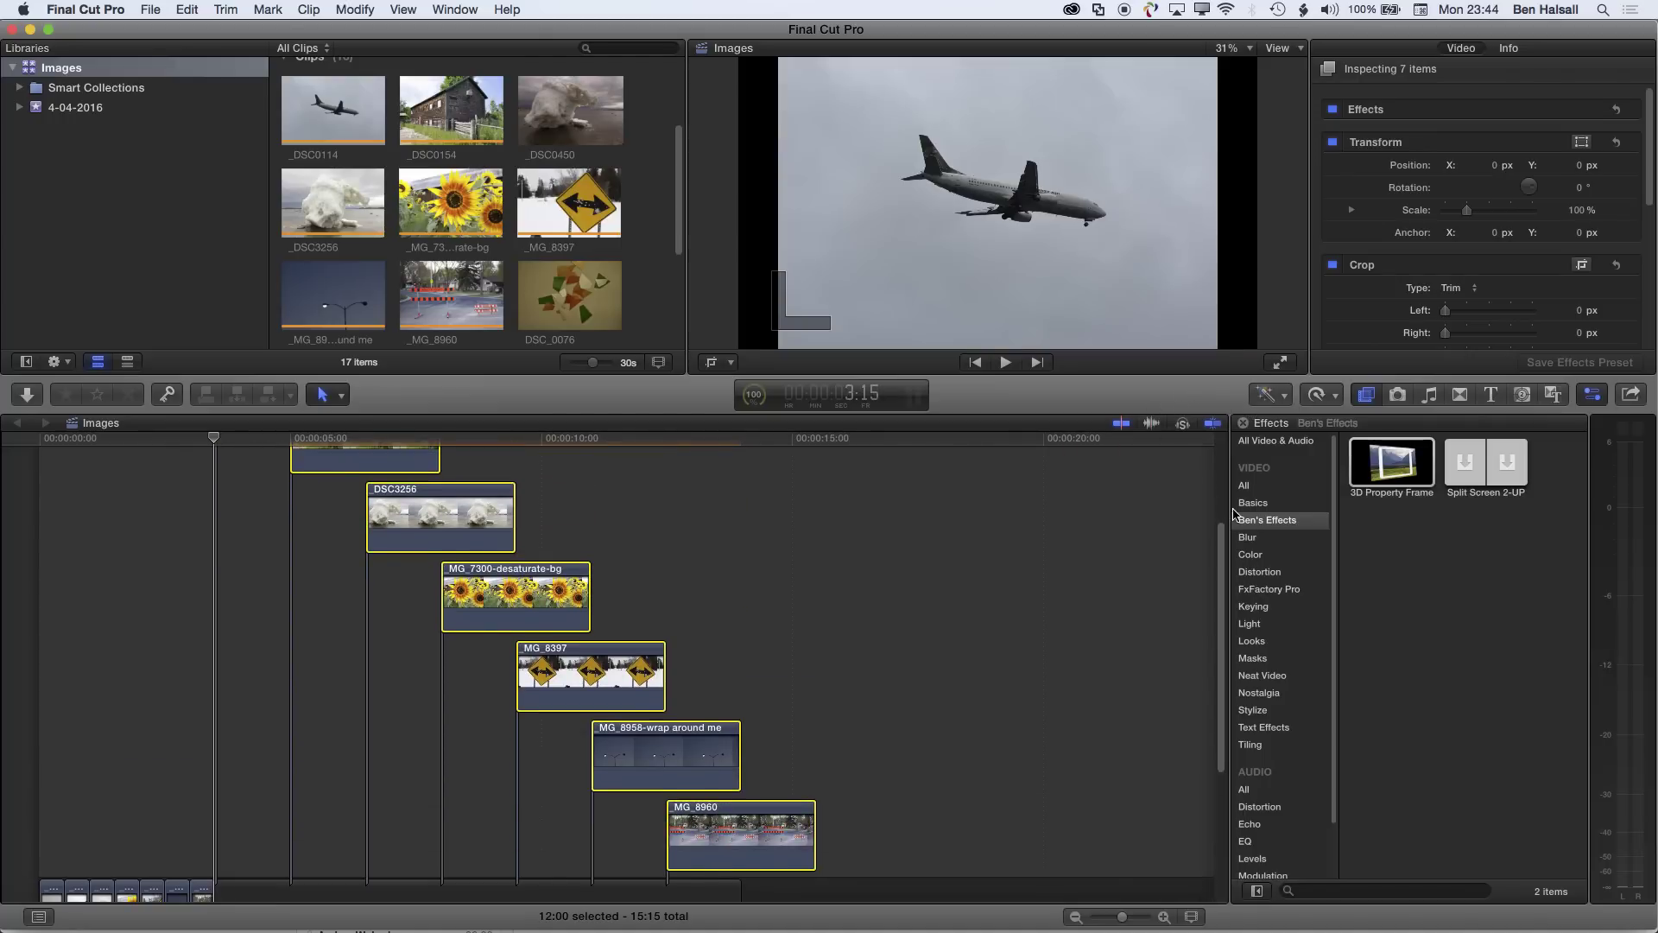
{"action": "key", "text": "ctrl+d"}
{"action": "type", "text": "15"}
{"action": "key", "text": "Return"}
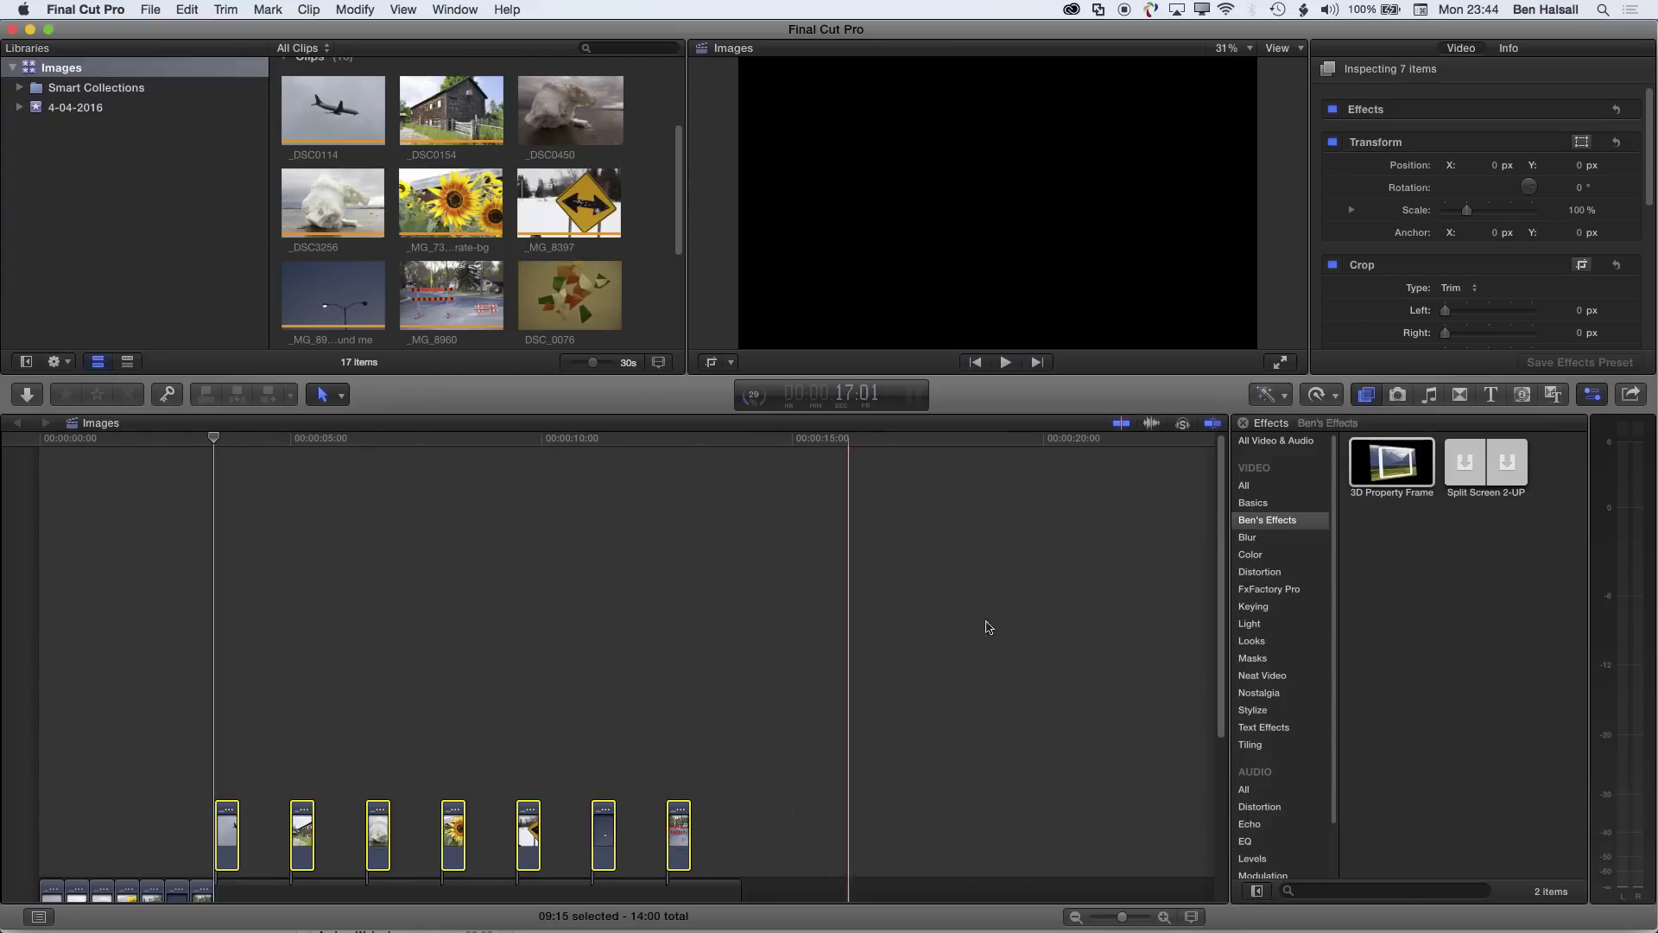
{"action": "scroll", "coordinate": [593, 530], "scroll_direction": "down", "scroll_amount": 5}
{"action": "left_click", "coordinate": [256, 441]}
- Undo the duration change and group the seven connected clips into one connected storyline from 3:15
{"action": "left_click_drag", "start_coordinate": [257, 440], "coordinate": [213, 440]}
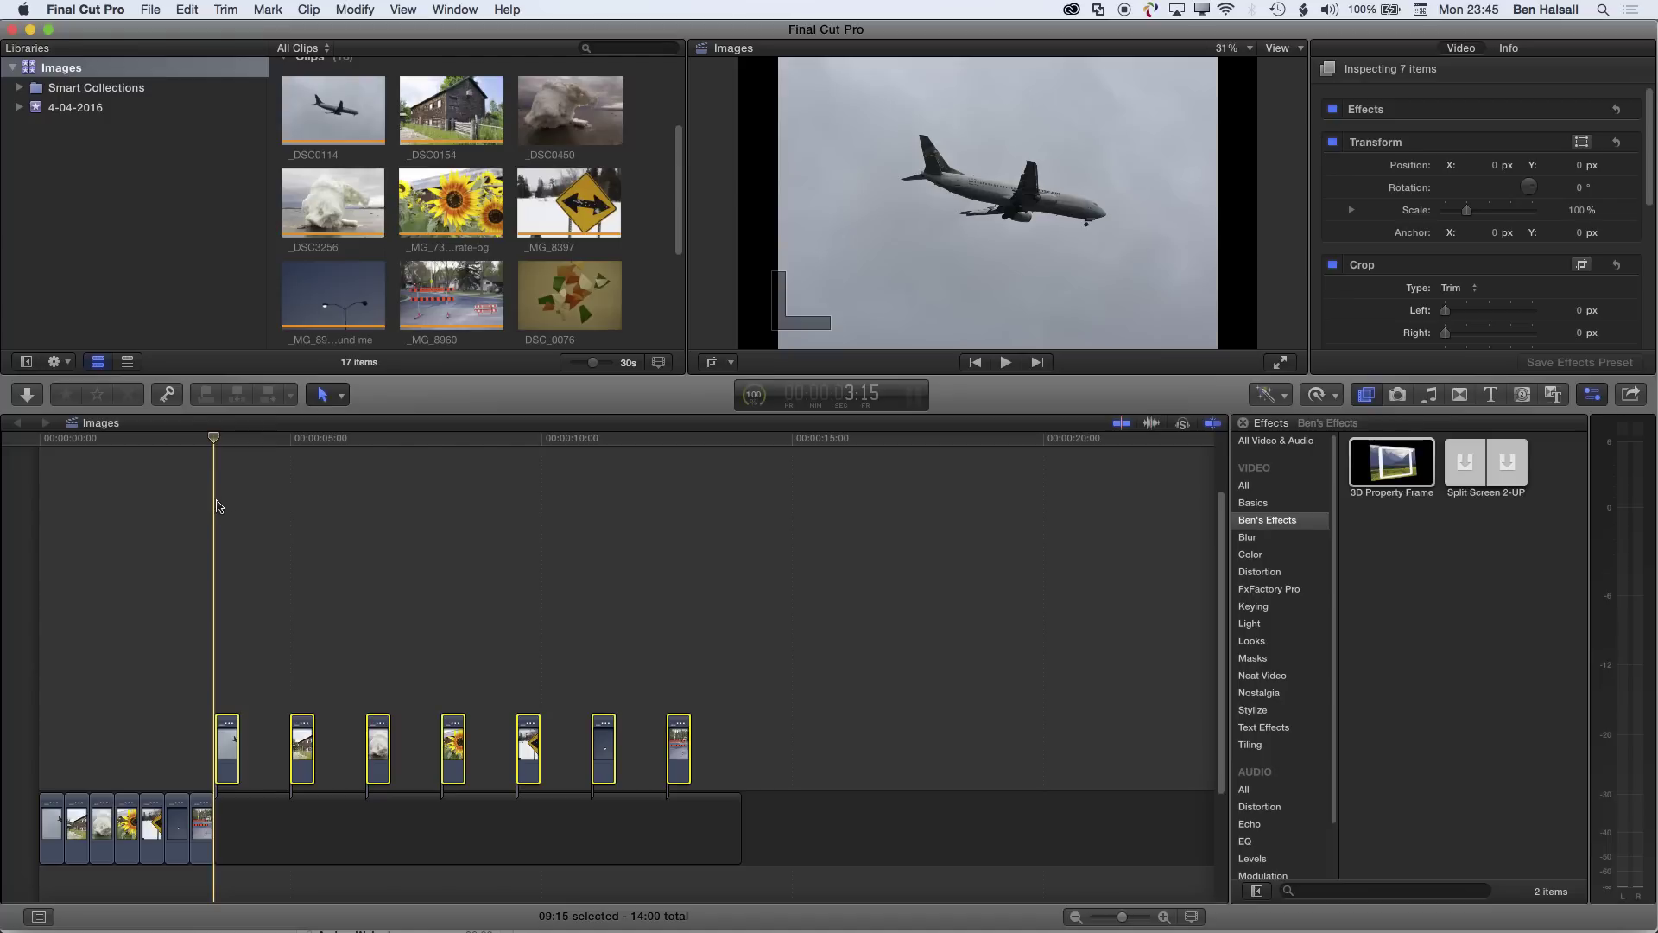
{"action": "key", "text": "super+z"}
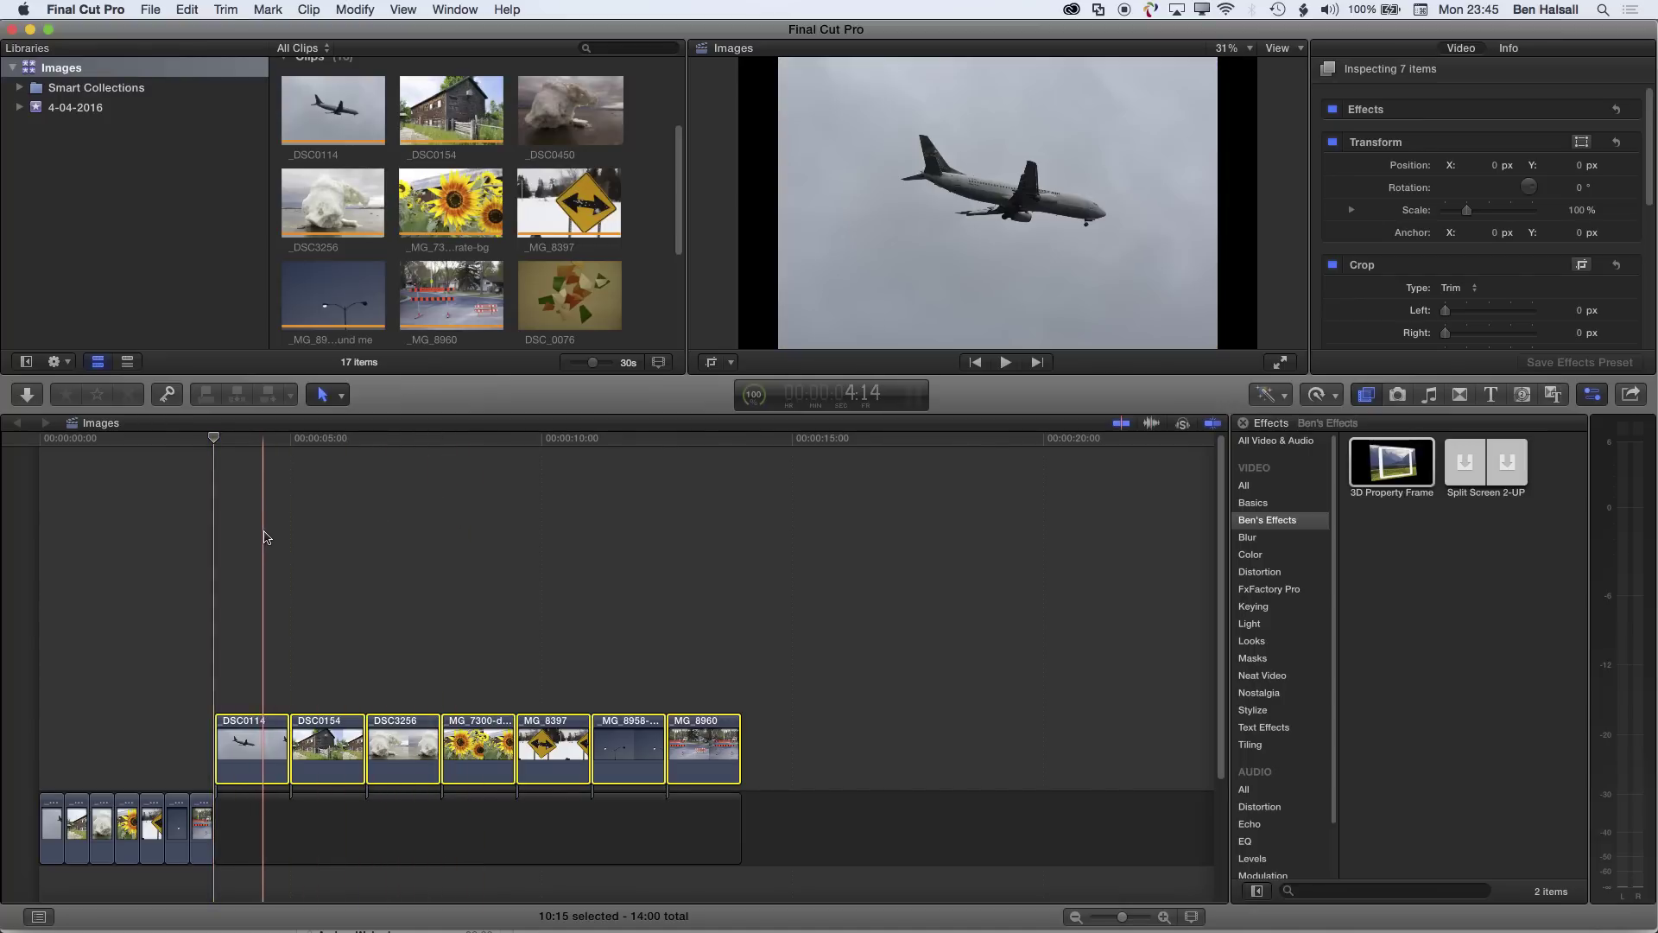
{"action": "key", "text": "super+g"}
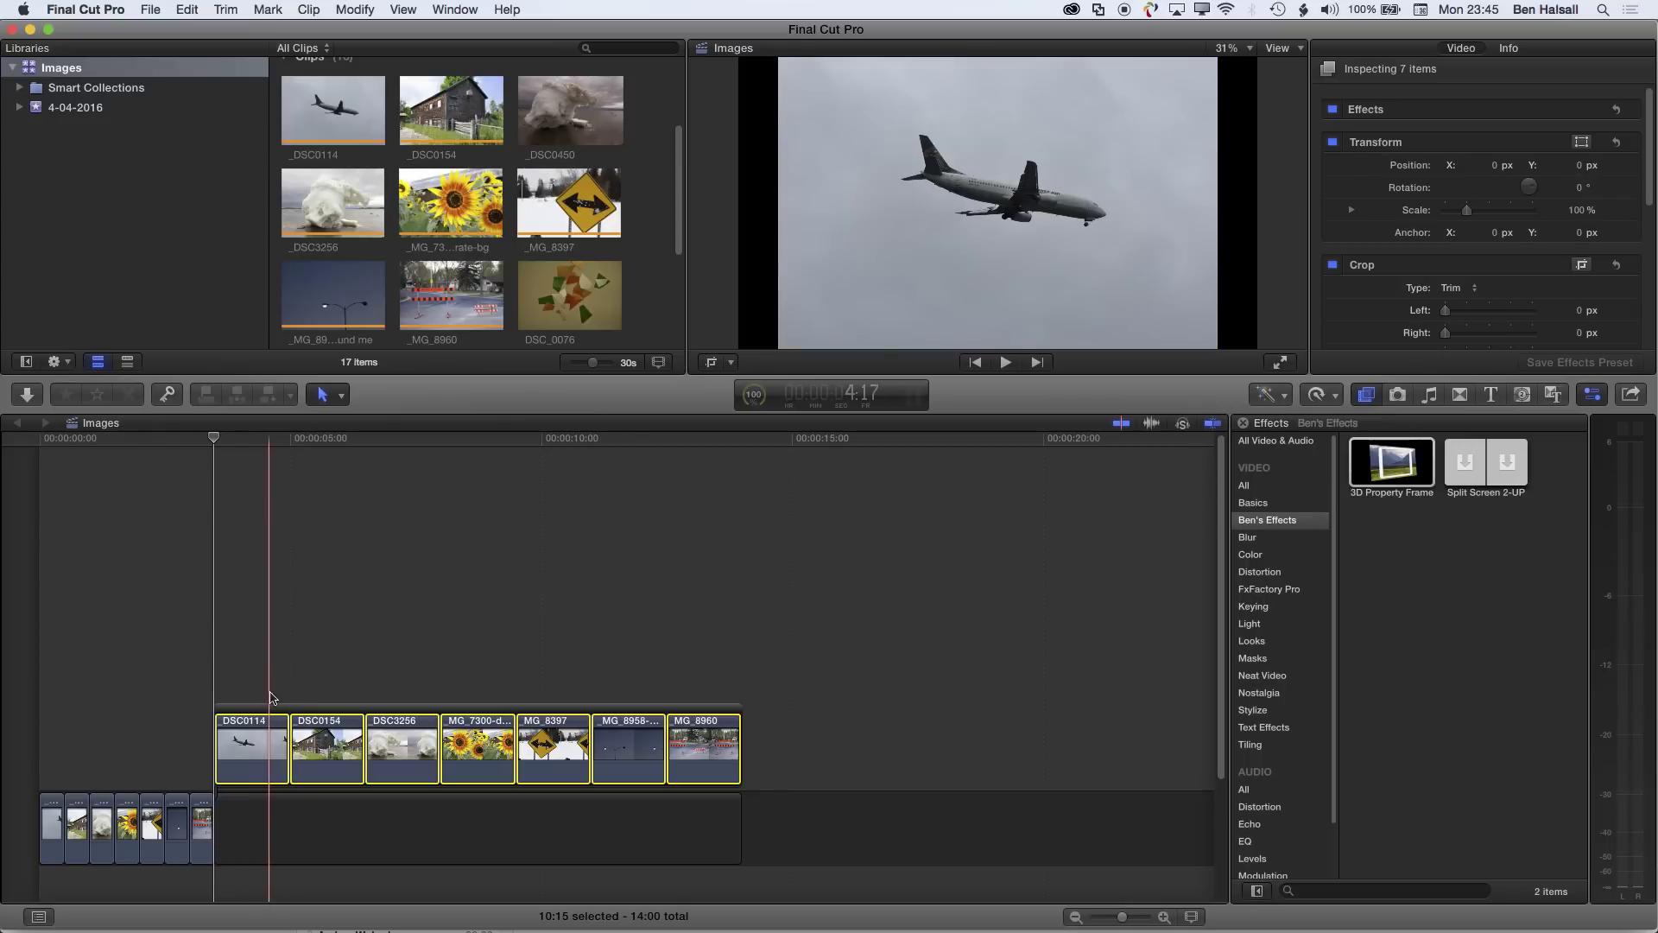
{"action": "left_click_drag", "start_coordinate": [265, 732], "coordinate": [802, 383]}
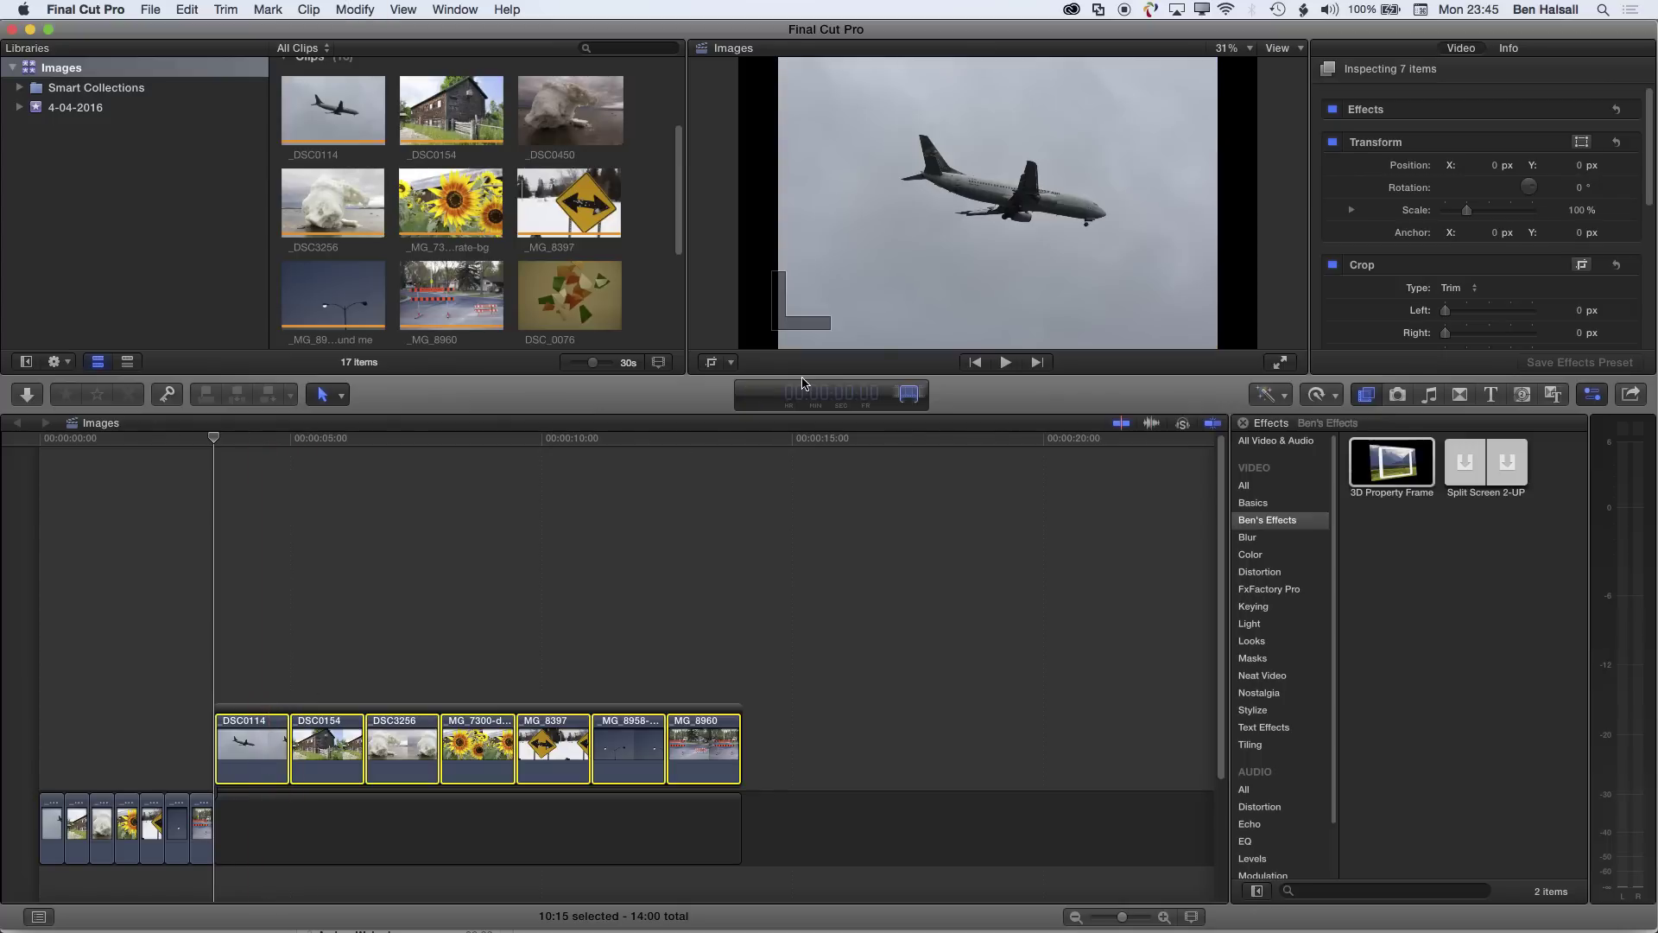
- Set all seven clips in the connected storyline to 15 frames, shortening it to 3:15
{"action": "type", "text": "15"}
{"action": "key", "text": "Return"}
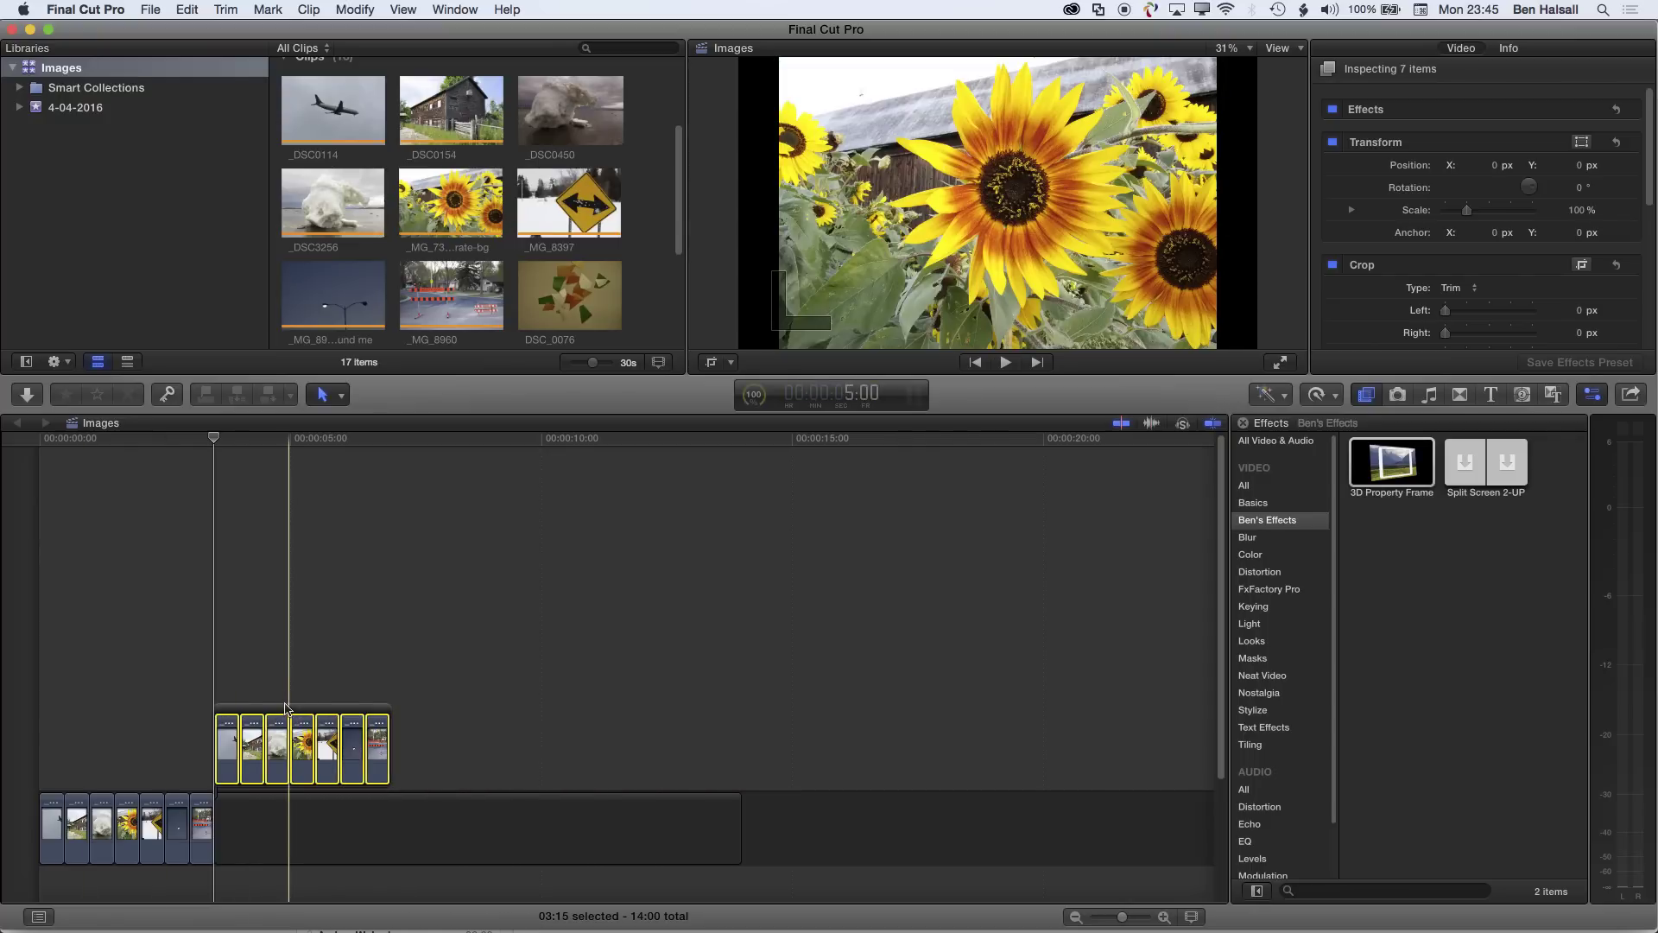
{"action": "left_click", "coordinate": [328, 708]}
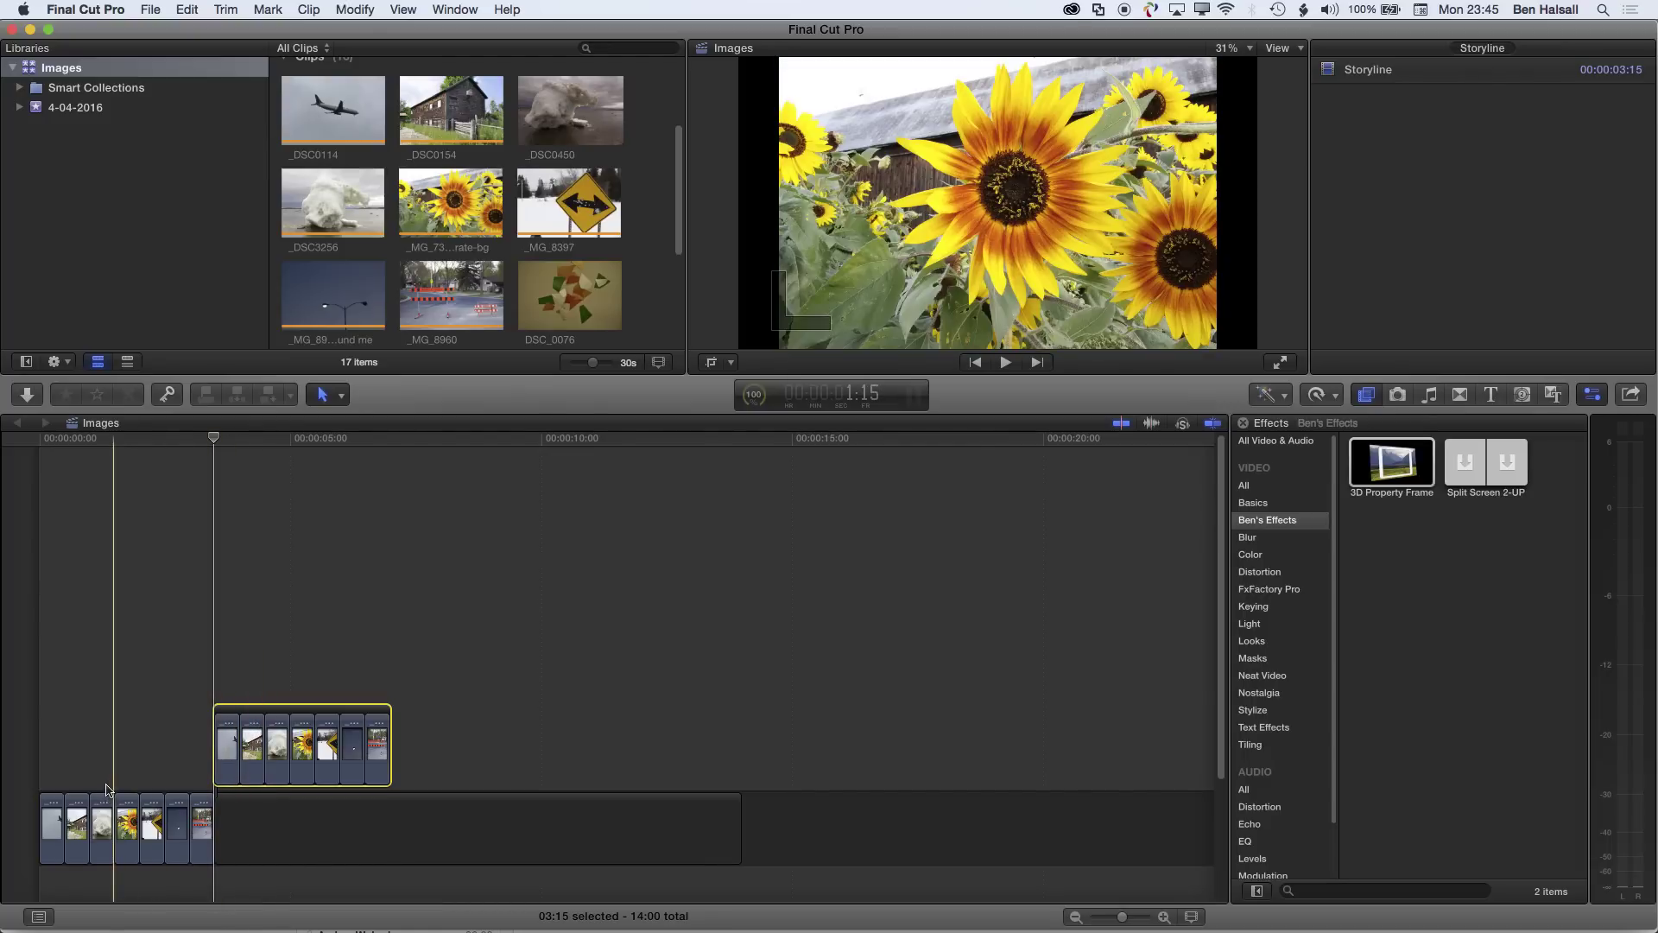
{"action": "left_click", "coordinate": [226, 760]}
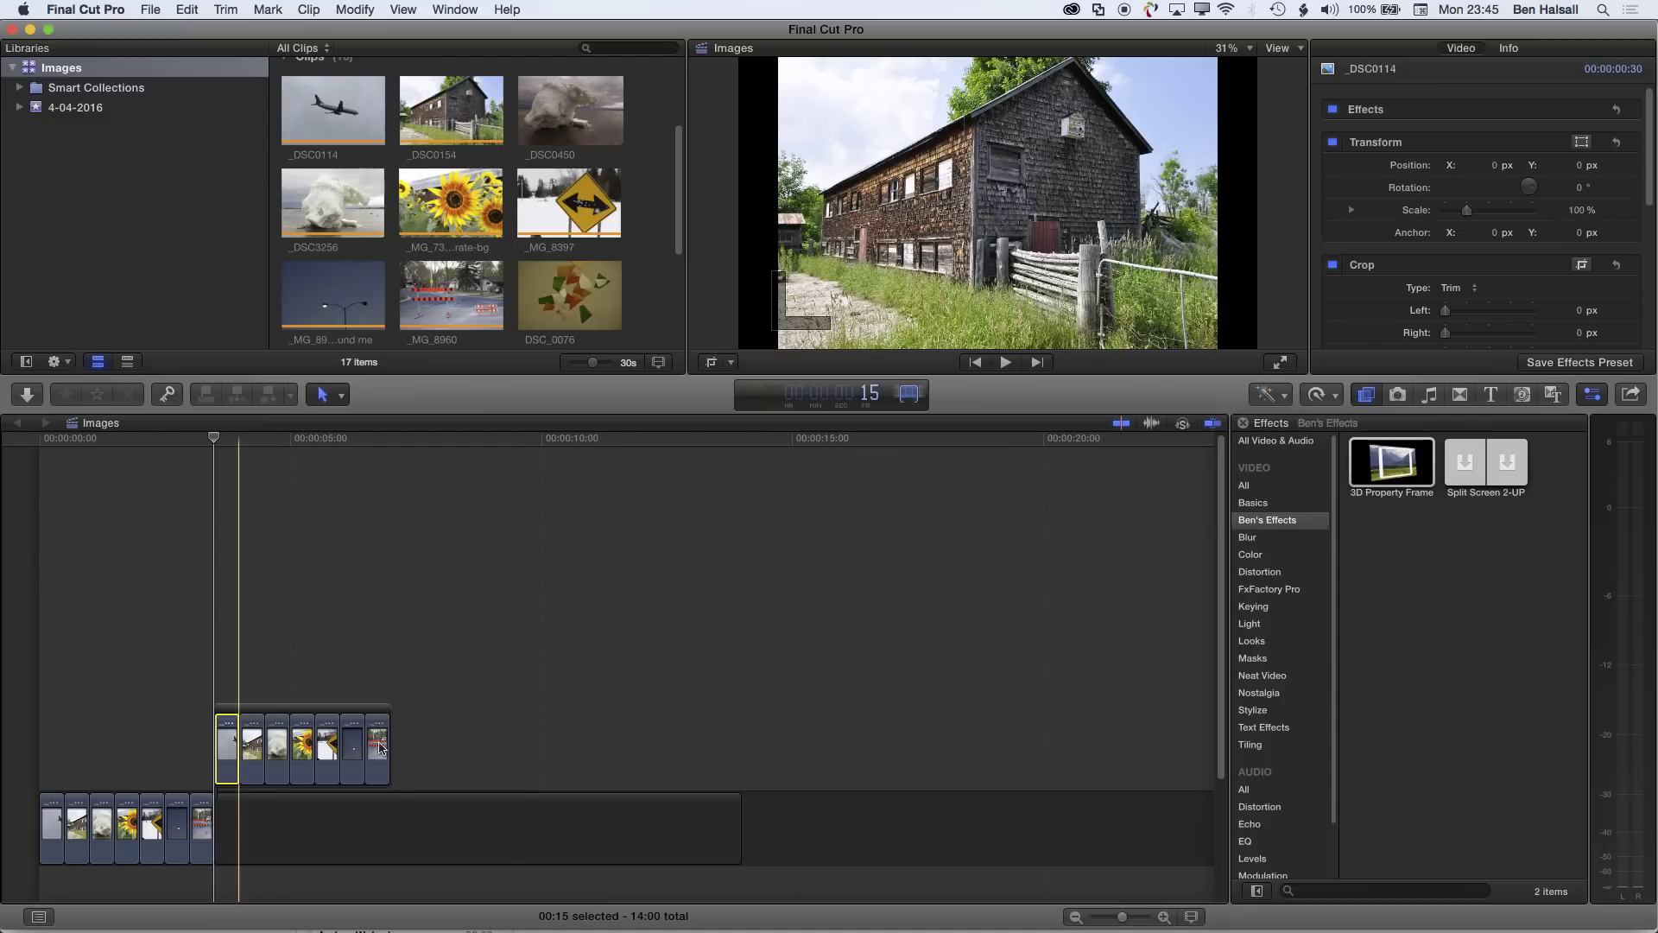
- Set the 1st, 3rd, 5th and 7th connected-storyline clips to 2:15 each
{"action": "left_click", "coordinate": [288, 743]}
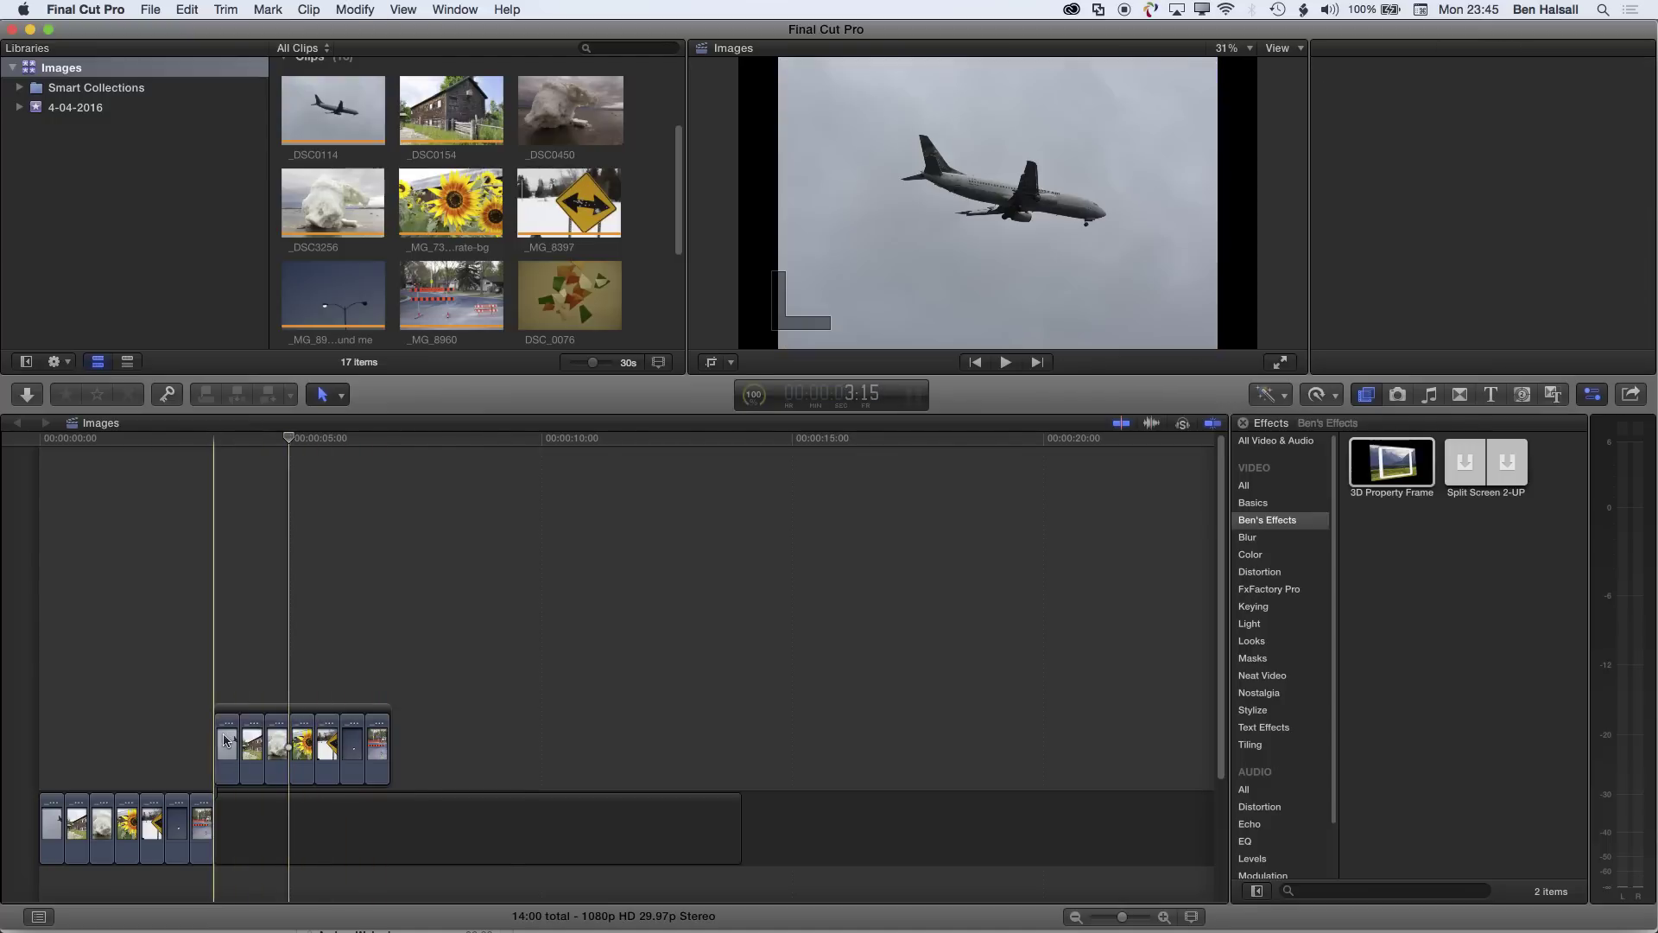
{"action": "left_click", "coordinate": [226, 740]}
{"action": "left_click", "coordinate": [276, 747], "text": "super"}
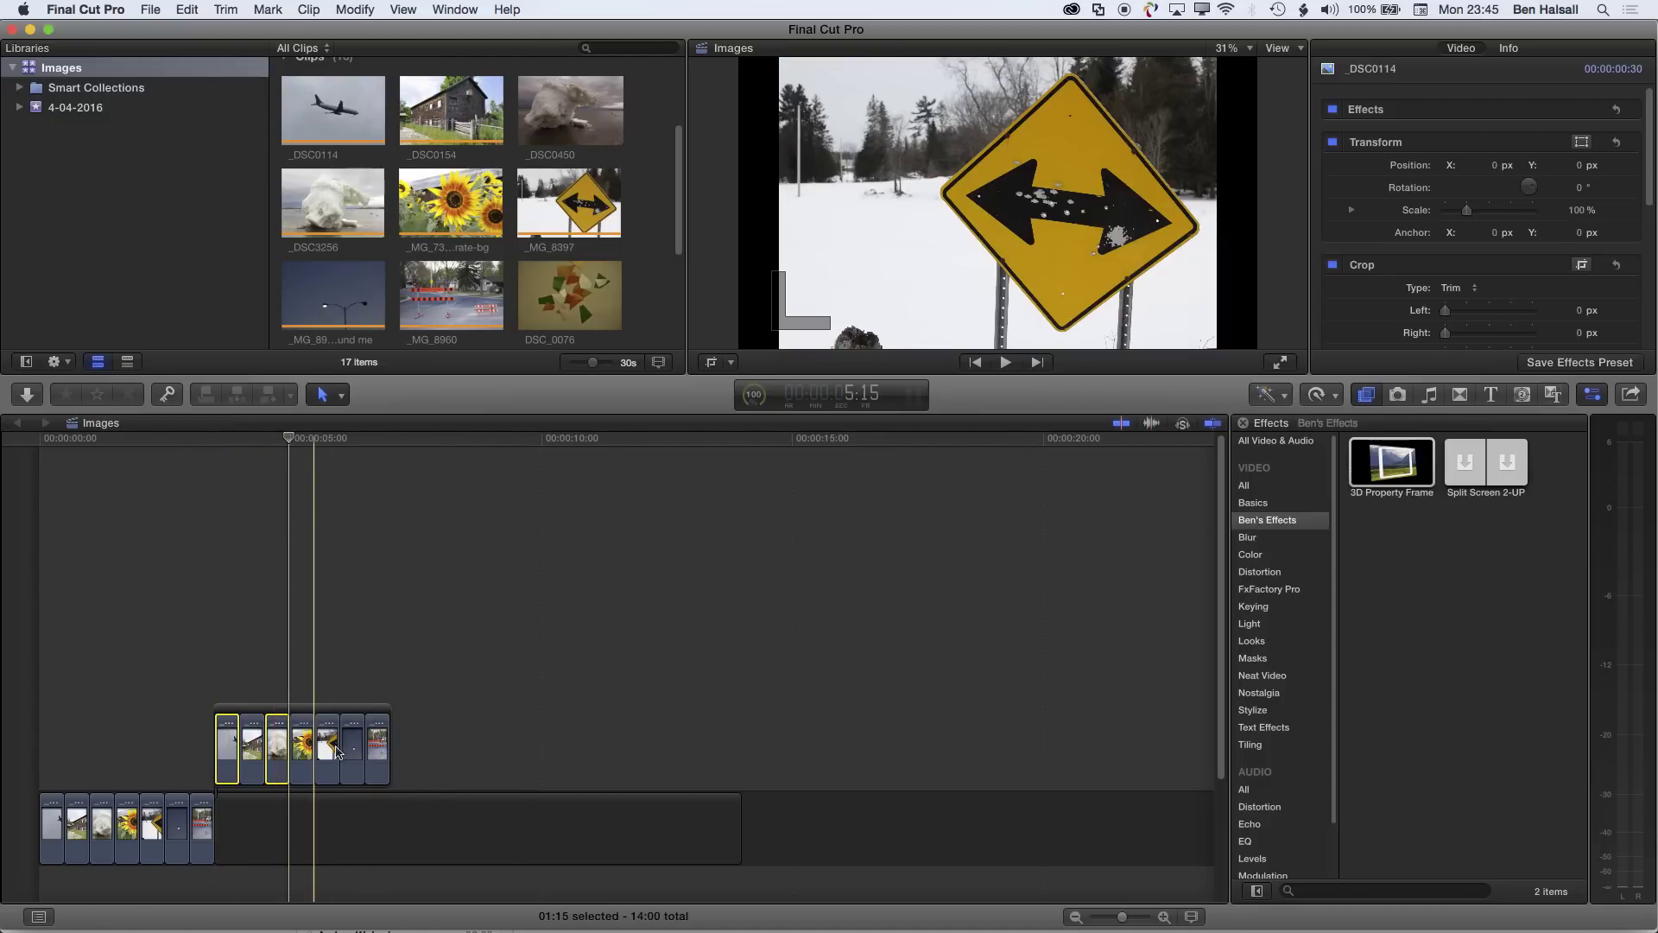
{"action": "left_click", "coordinate": [337, 751], "text": "super"}
{"action": "left_click", "coordinate": [378, 756], "text": "super"}
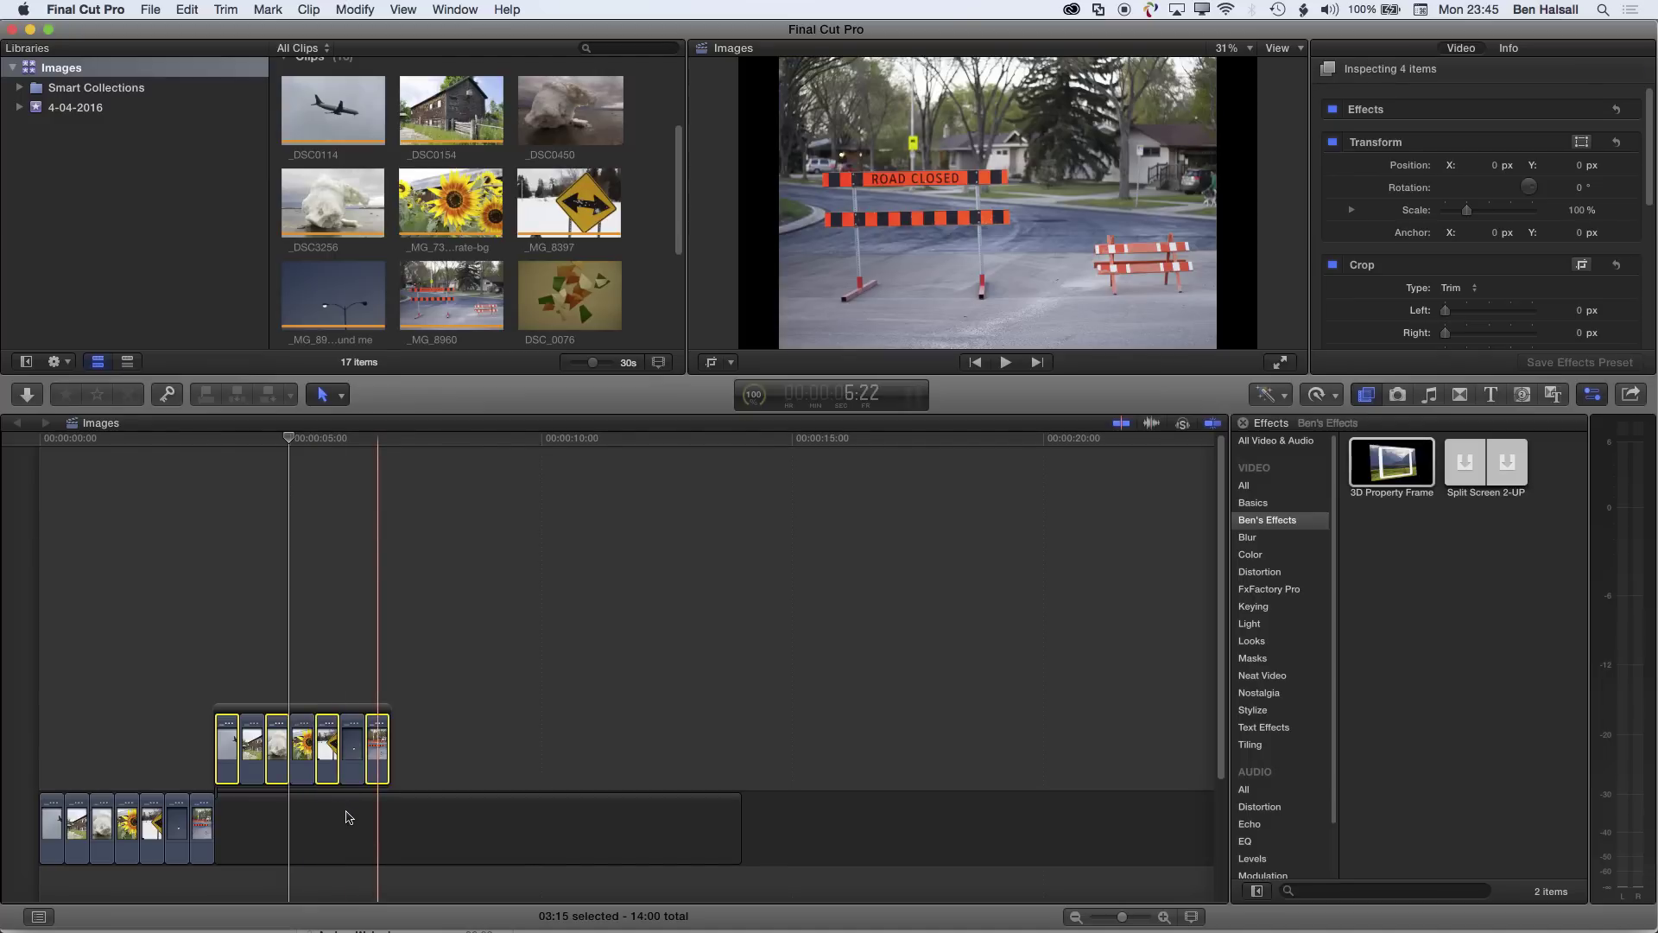
{"action": "key", "text": "ctrl+d"}
{"action": "type", "text": "215"}
{"action": "key", "text": "Return"}
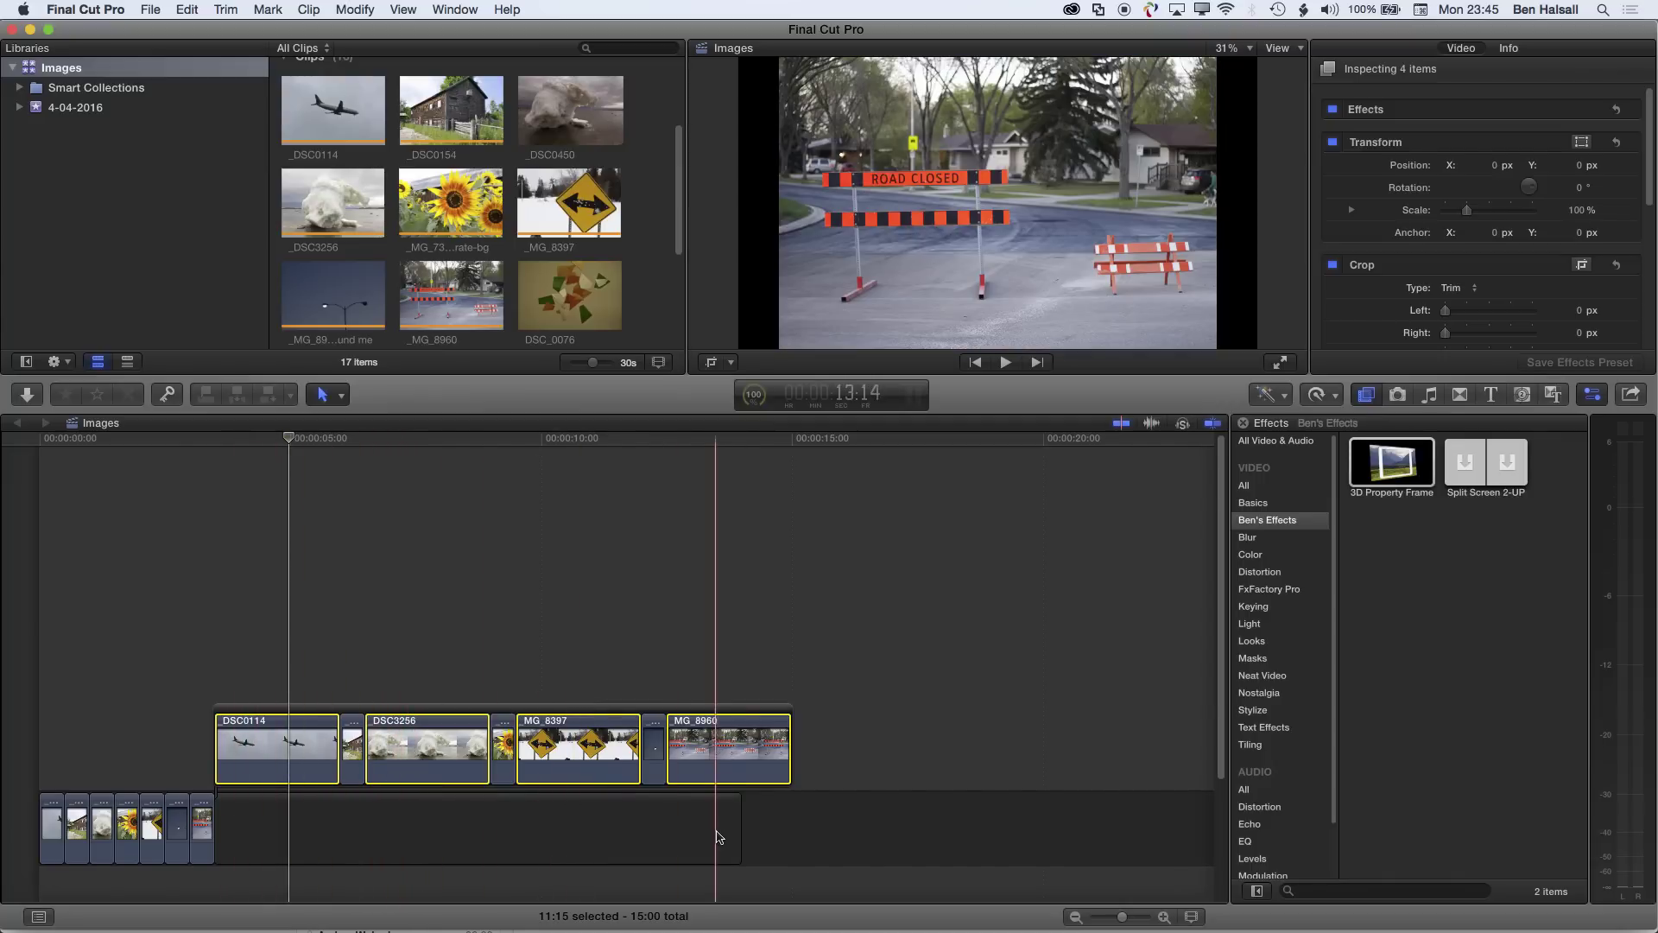
{"action": "left_click", "coordinate": [758, 825]}
- Drag the main-storyline gap's end to match the connected storyline's end, making it 11:15
{"action": "left_click_drag", "start_coordinate": [759, 824], "coordinate": [805, 825]}
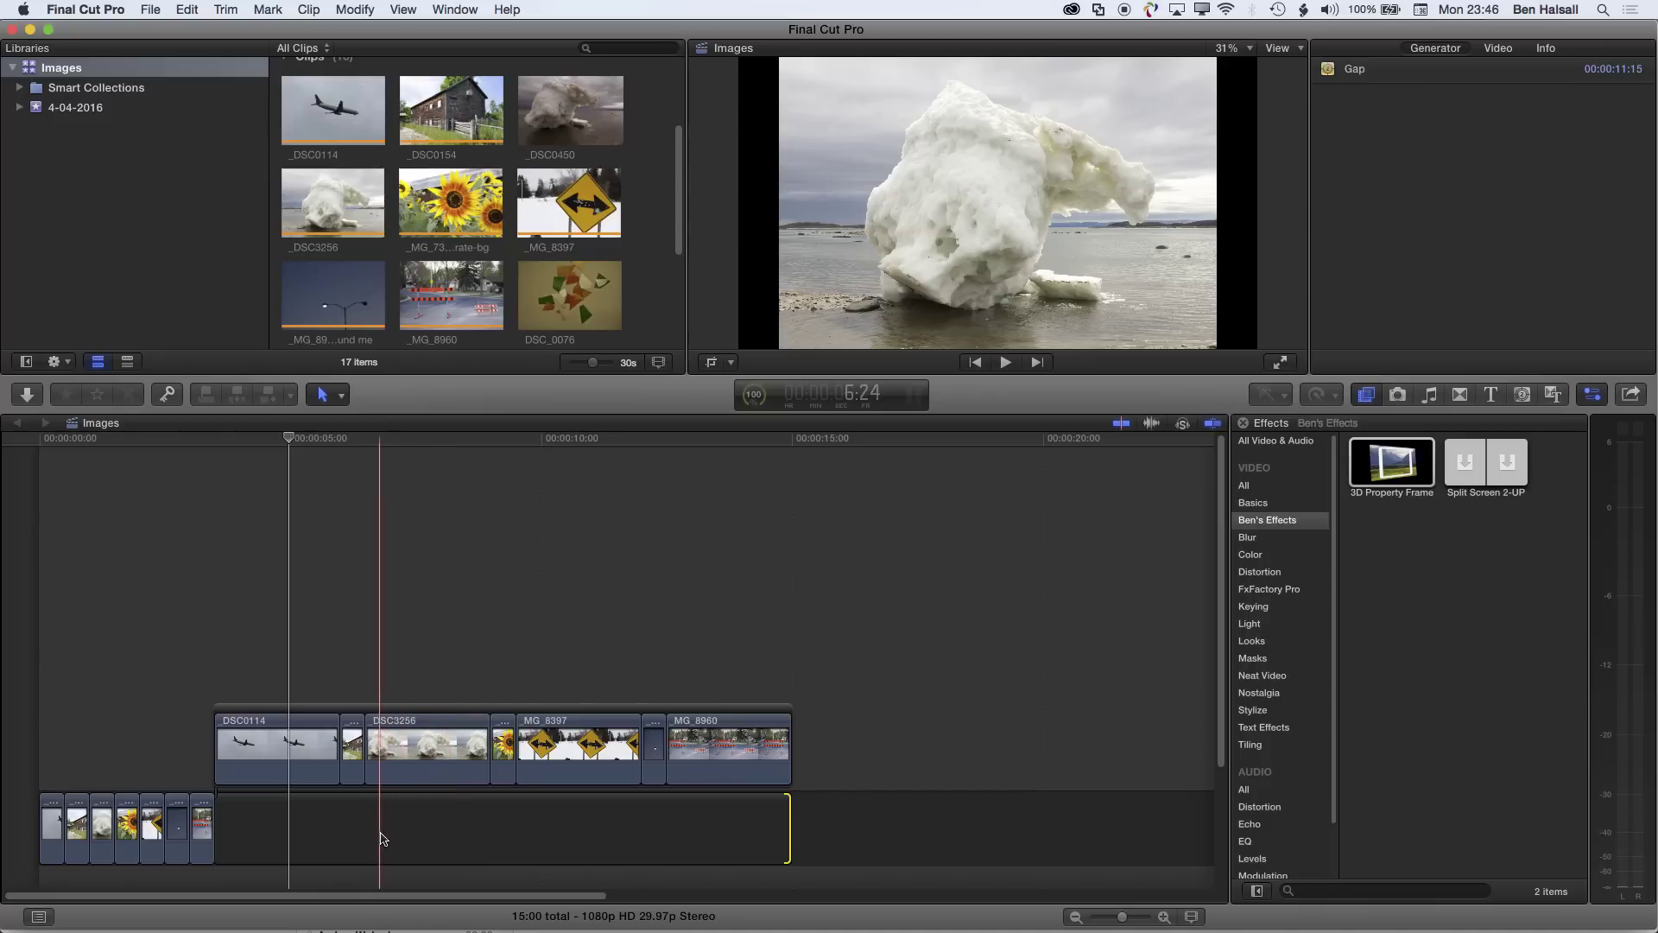
{"action": "left_click", "coordinate": [254, 855]}
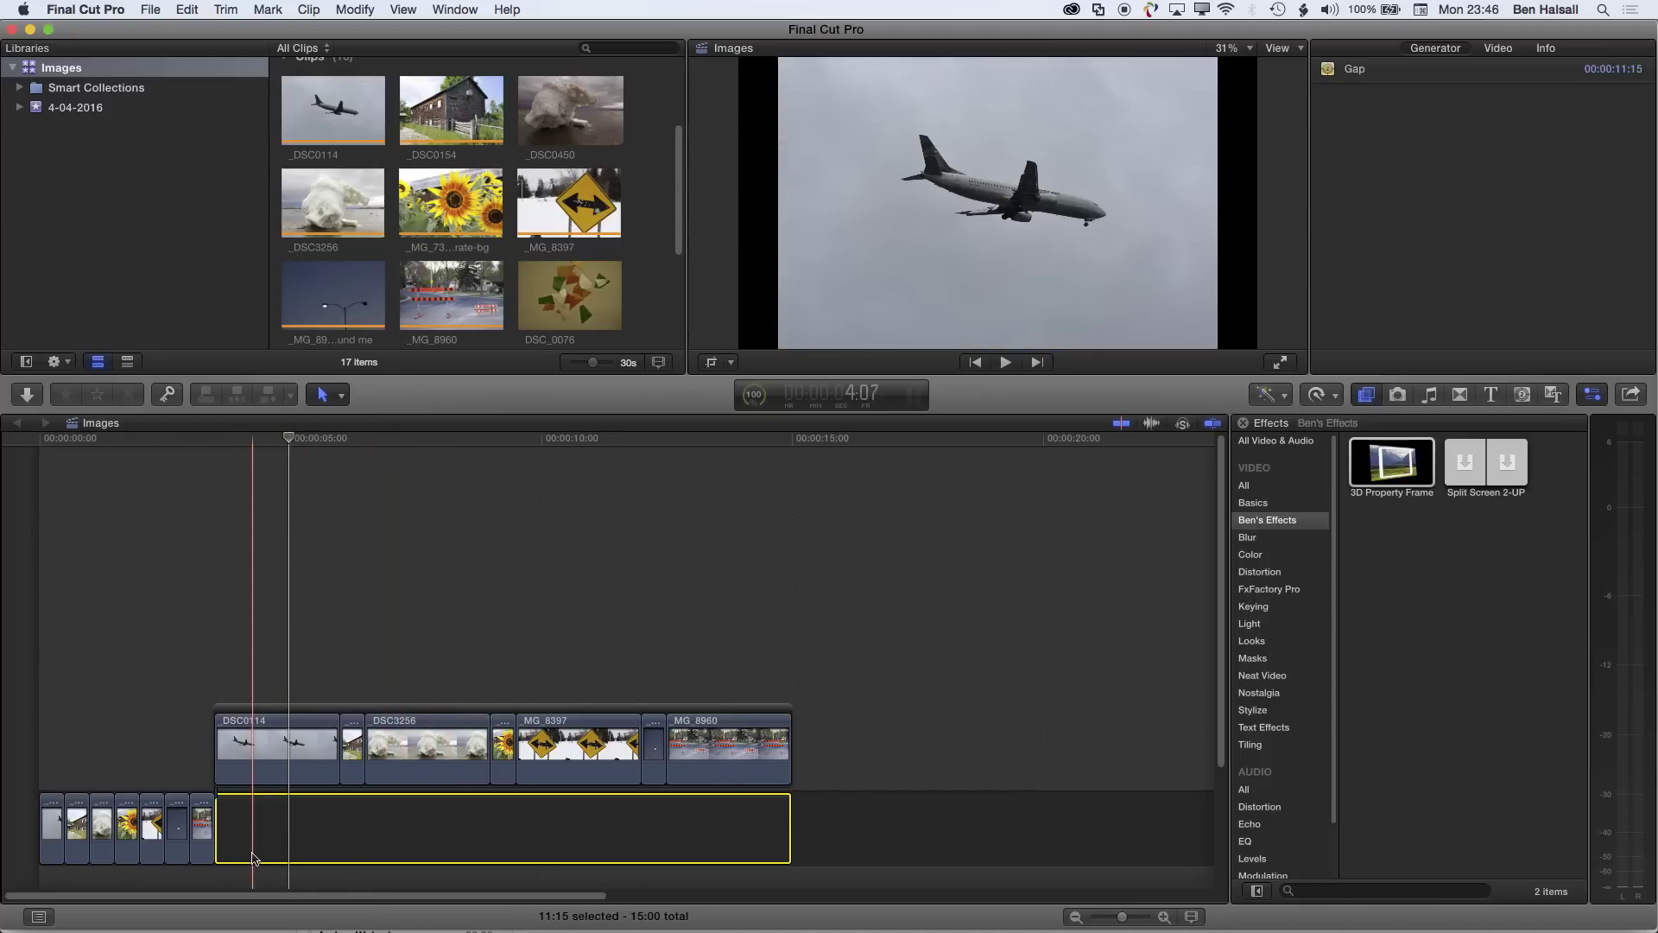